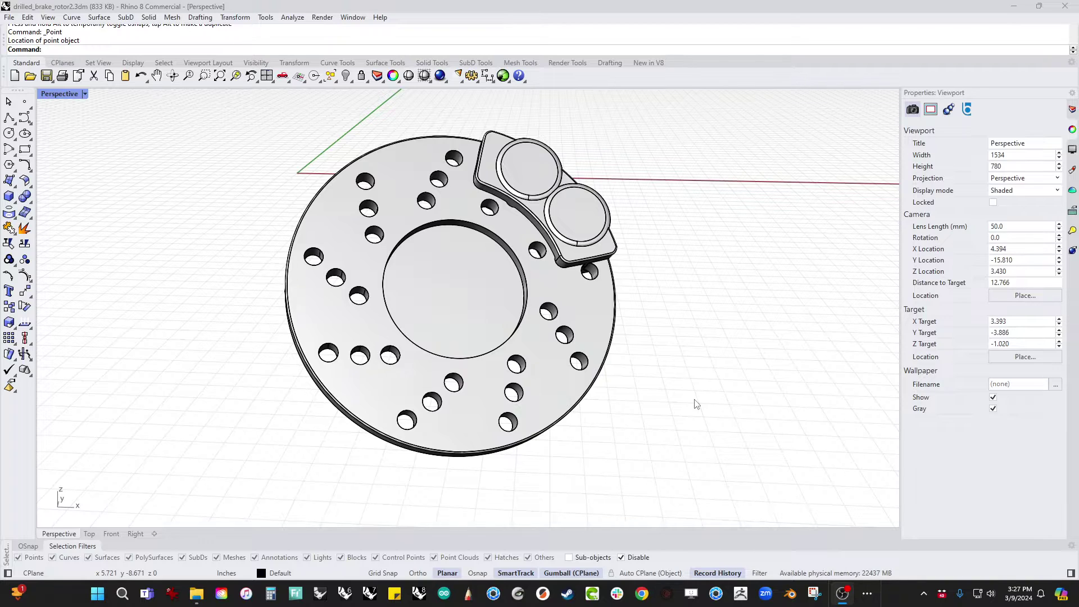
Examine the tilted brake rotor and caliper from several angles against the world grid.
{"action": "right_click_drag", "start_coordinate": [696, 404], "coordinate": [752, 392]}
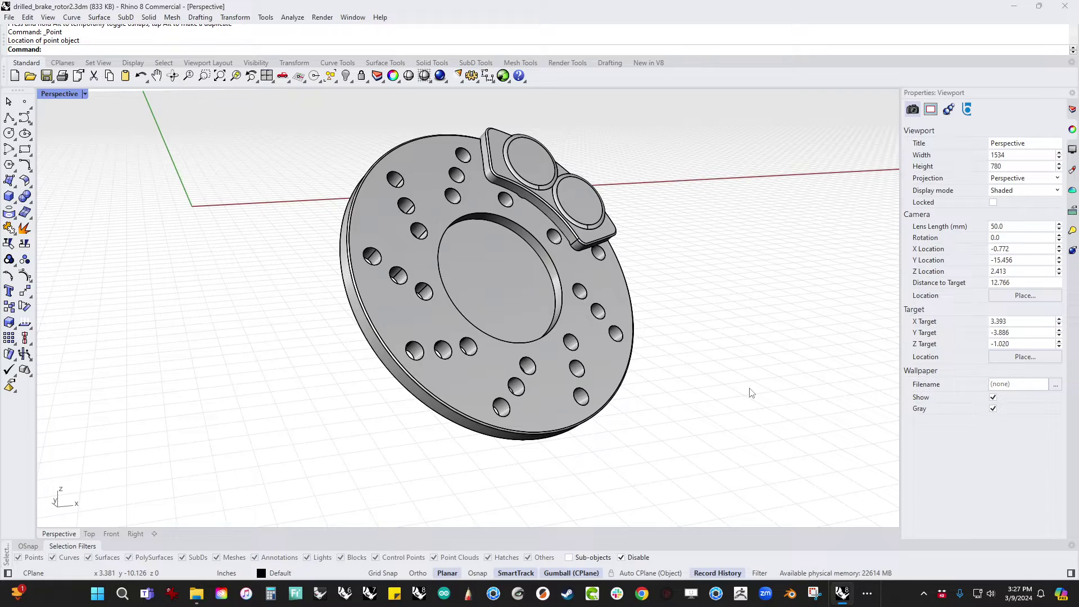
{"action": "mouse_move", "coordinate": [750, 392]}
{"action": "right_mouse_down"}
{"action": "mouse_move", "coordinate": [730, 378]}
{"action": "mouse_move", "coordinate": [739, 366]}
{"action": "mouse_move", "coordinate": [609, 373]}
{"action": "mouse_move", "coordinate": [612, 335]}
{"action": "mouse_move", "coordinate": [727, 390]}
{"action": "mouse_move", "coordinate": [795, 330]}
{"action": "mouse_move", "coordinate": [807, 337]}
{"action": "mouse_move", "coordinate": [629, 374]}
{"action": "mouse_move", "coordinate": [542, 366]}
{"action": "mouse_move", "coordinate": [381, 386]}
{"action": "mouse_move", "coordinate": [321, 409]}
{"action": "mouse_move", "coordinate": [631, 388]}
{"action": "mouse_move", "coordinate": [633, 361]}
{"action": "right_mouse_up"}
{"action": "scroll", "coordinate": [633, 361], "scroll_direction": "up", "scroll_amount": 4}
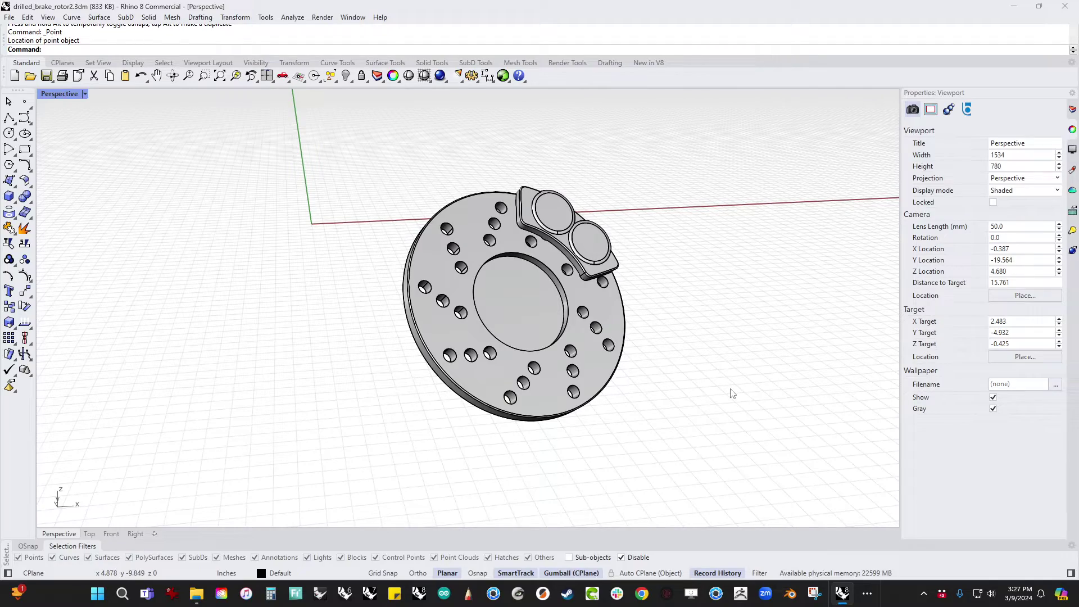
{"action": "right_click_drag", "start_coordinate": [732, 392], "coordinate": [533, 432]}
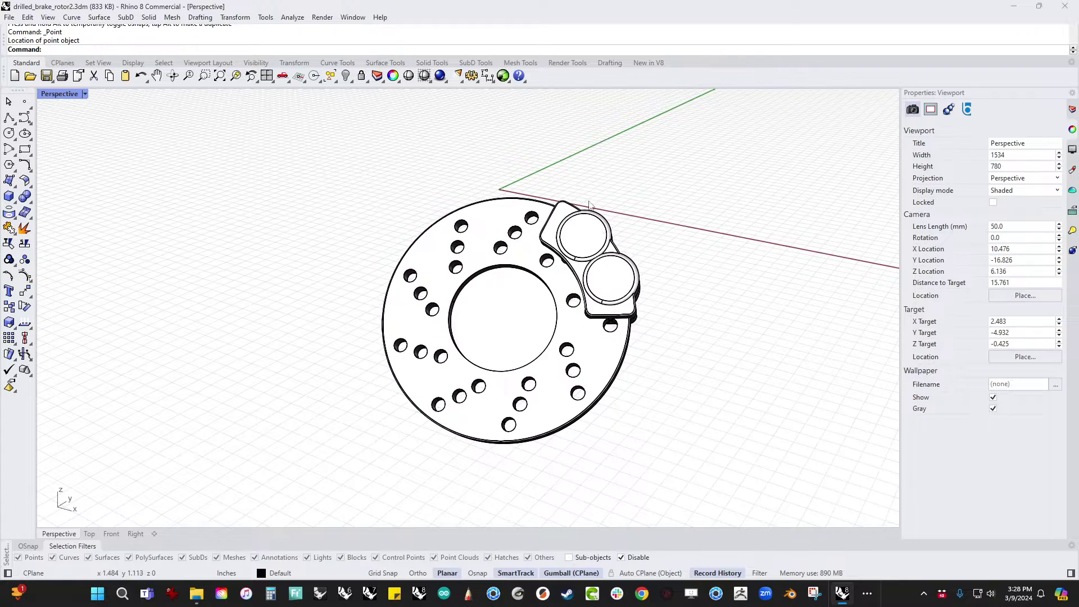
{"action": "right_click_drag", "start_coordinate": [716, 373], "coordinate": [728, 375]}
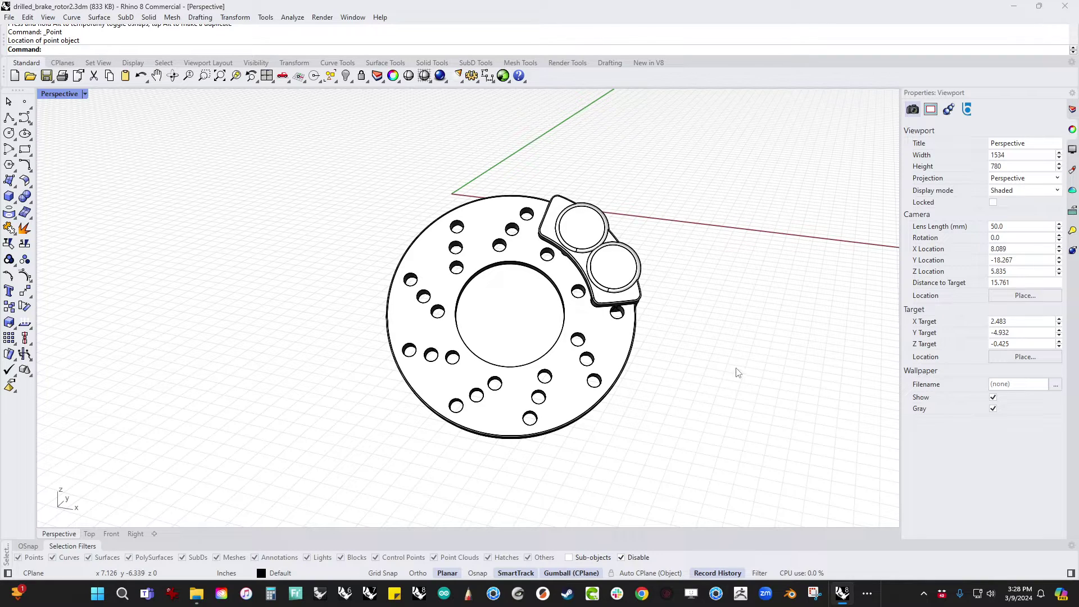
{"action": "scroll", "coordinate": [709, 363], "scroll_direction": "up", "scroll_amount": 2}
{"action": "right_click_drag", "start_coordinate": [708, 367], "coordinate": [667, 368]}
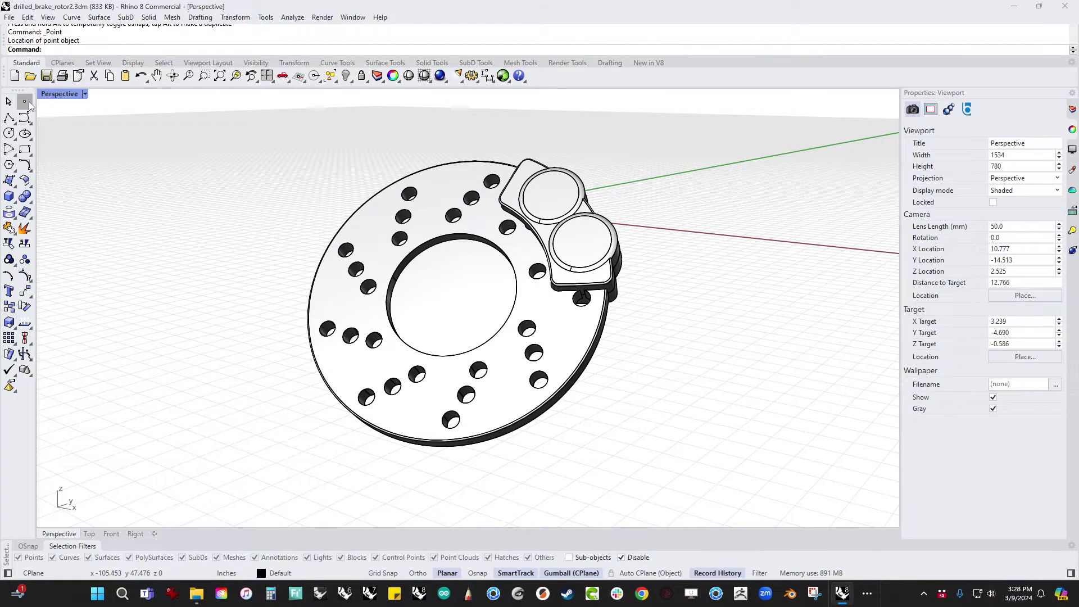
Place point objects at the center of the rotor's central hole and on its upper edge, using object snaps.
{"action": "left_click", "coordinate": [24, 102]}
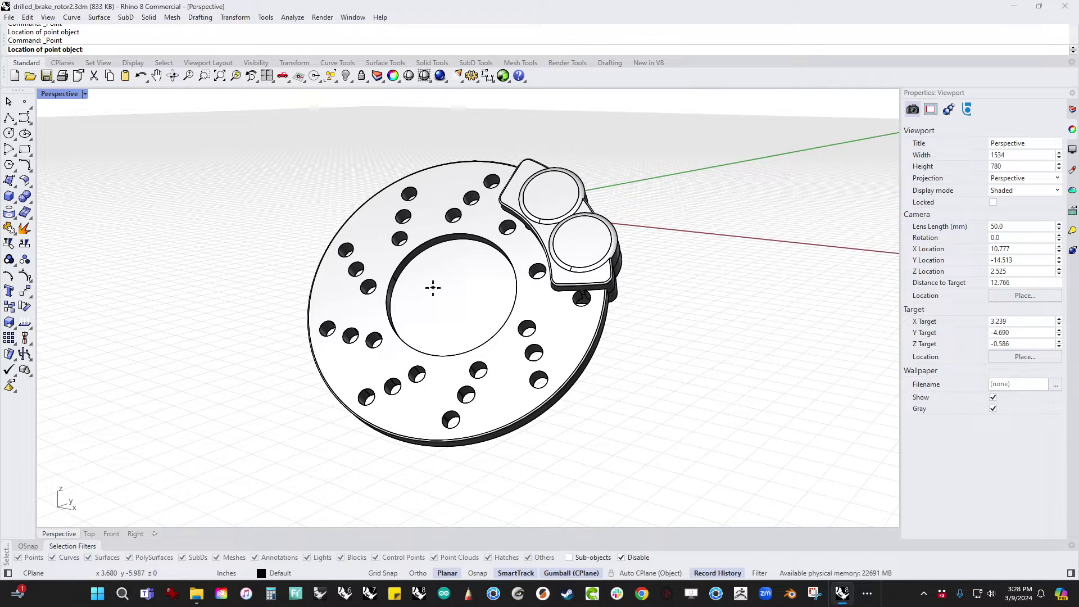
{"action": "left_click", "coordinate": [413, 275]}
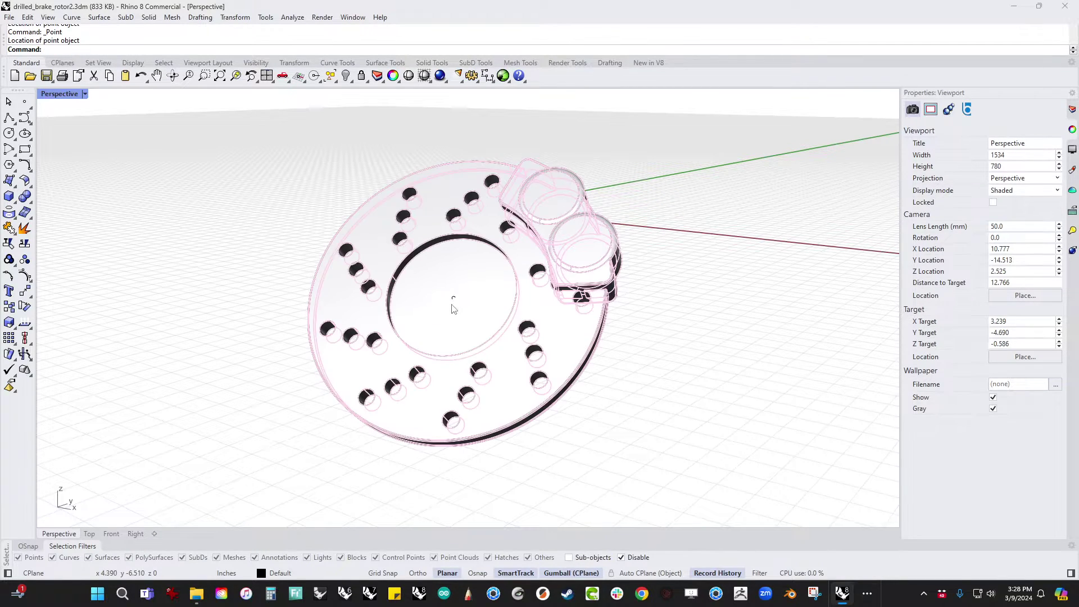
{"action": "right_click_drag", "start_coordinate": [453, 306], "coordinate": [686, 291]}
{"action": "right_click", "coordinate": [709, 280]}
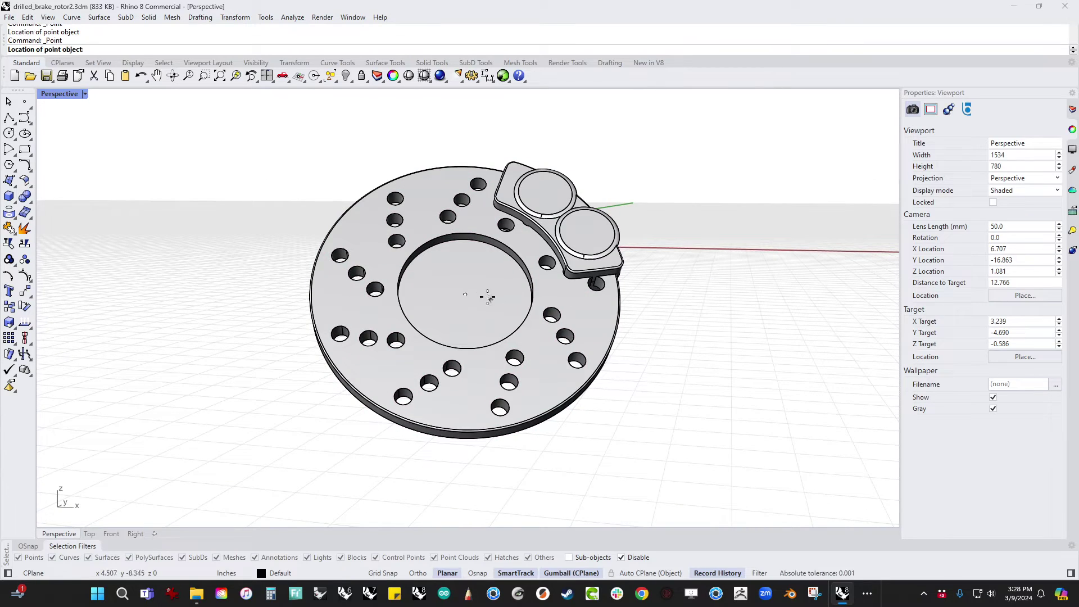
{"action": "right_click_drag", "start_coordinate": [436, 286], "coordinate": [404, 287]}
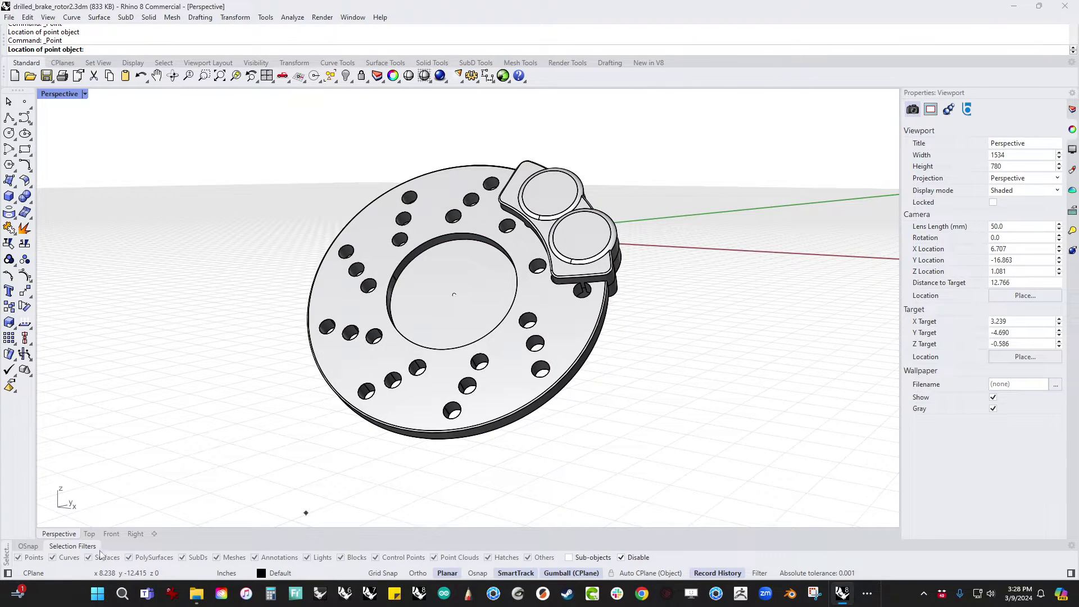
{"action": "left_click", "coordinate": [28, 545]}
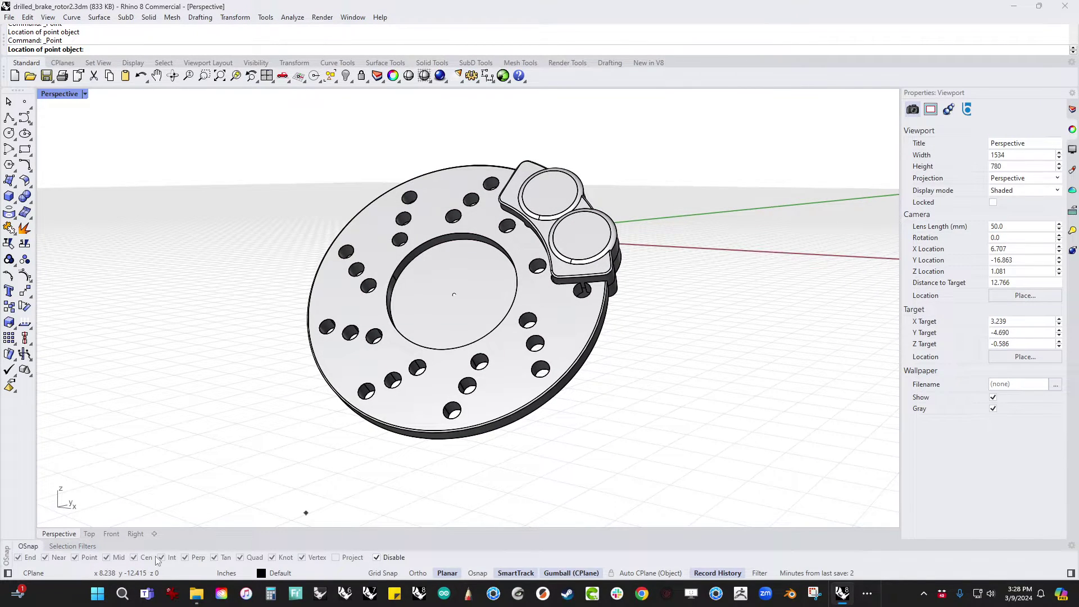
{"action": "key", "text": "alt"}
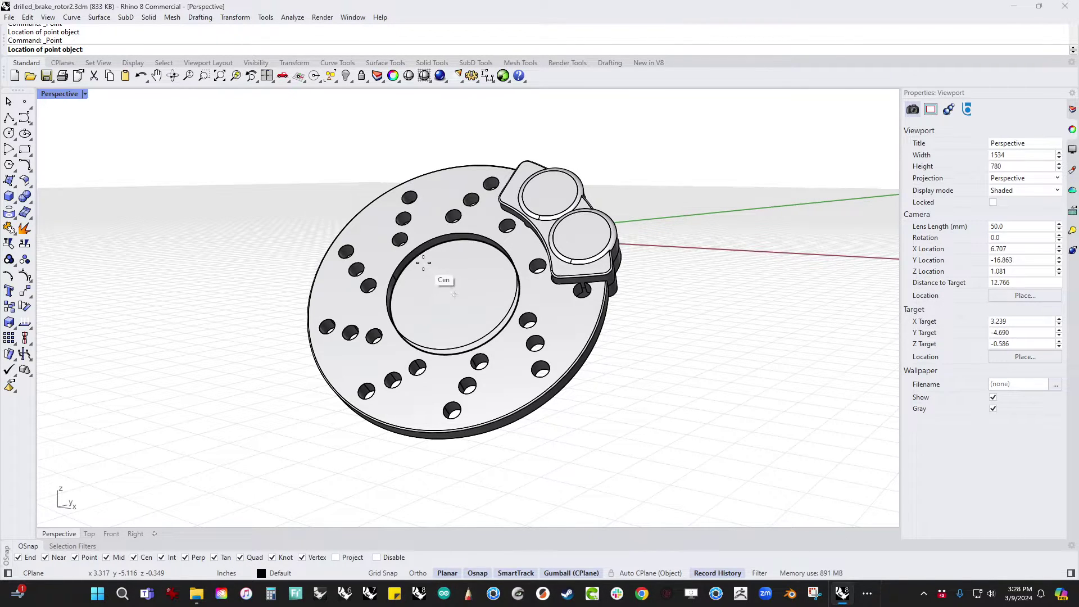
{"action": "left_click", "coordinate": [463, 247]}
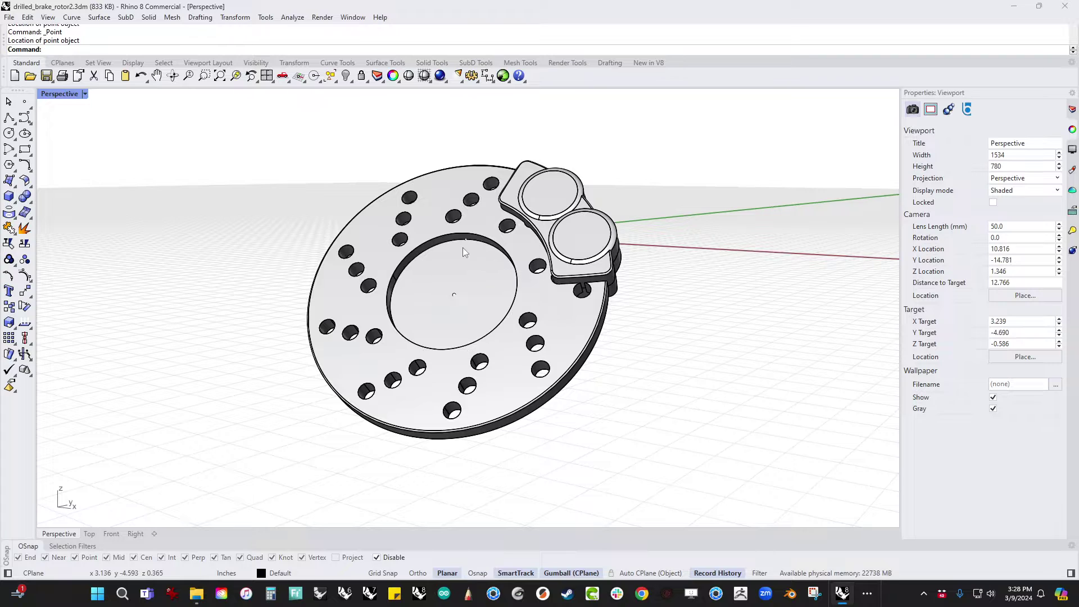
Add more point objects on the central hole's edge, at its right and lower quadrants.
{"action": "right_click_drag", "start_coordinate": [463, 248], "coordinate": [480, 295]}
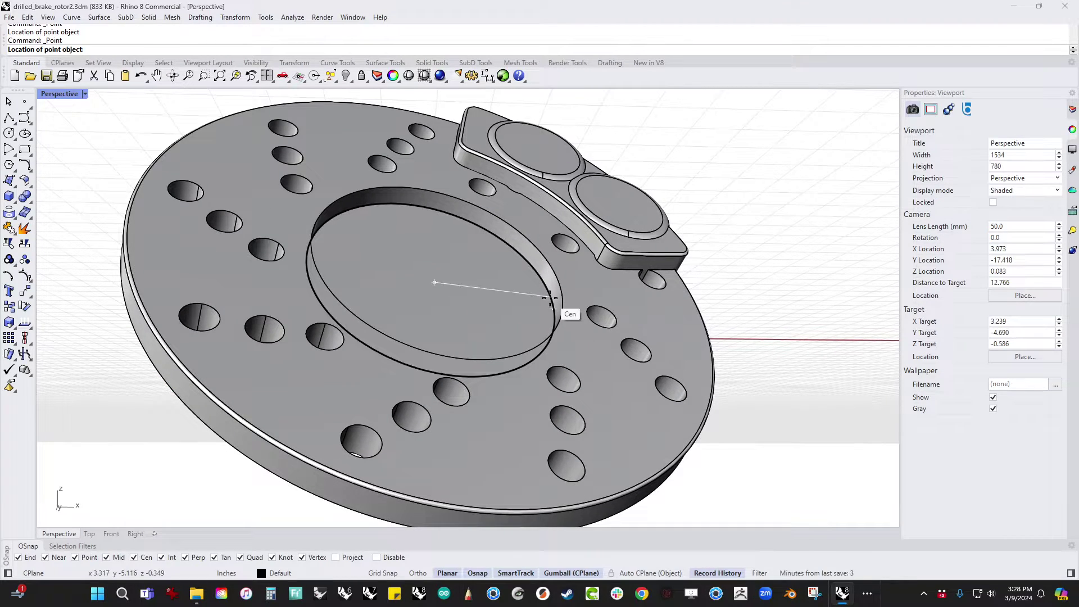
{"action": "right_click_drag", "start_coordinate": [549, 306], "coordinate": [433, 332]}
{"action": "key", "text": "Escape"}
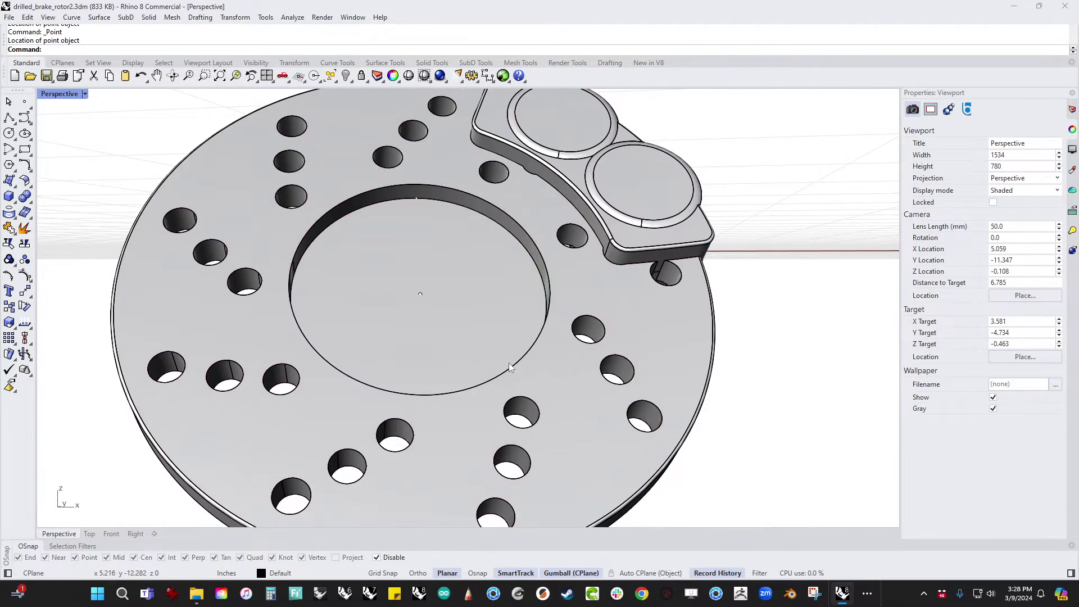
{"action": "right_click_drag", "start_coordinate": [508, 362], "coordinate": [479, 306]}
{"action": "right_click", "coordinate": [534, 304]}
{"action": "left_click", "coordinate": [552, 309]}
{"action": "right_click_drag", "start_coordinate": [437, 339], "coordinate": [422, 306]}
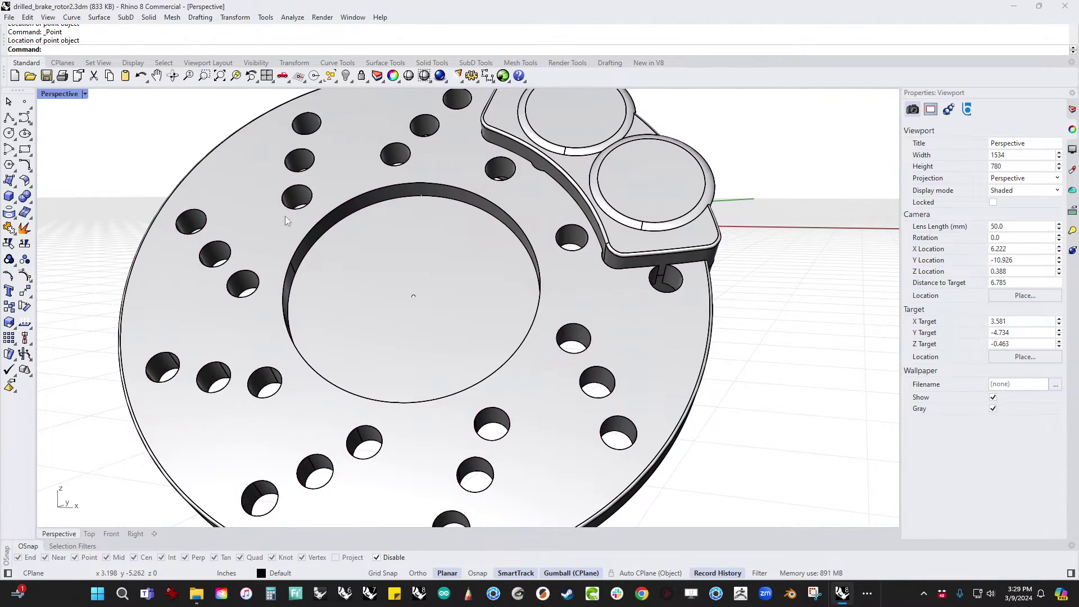
Check the placed points in Wireframe display, and return the Perspective viewport to Shaded.
{"action": "left_click", "coordinate": [61, 94]}
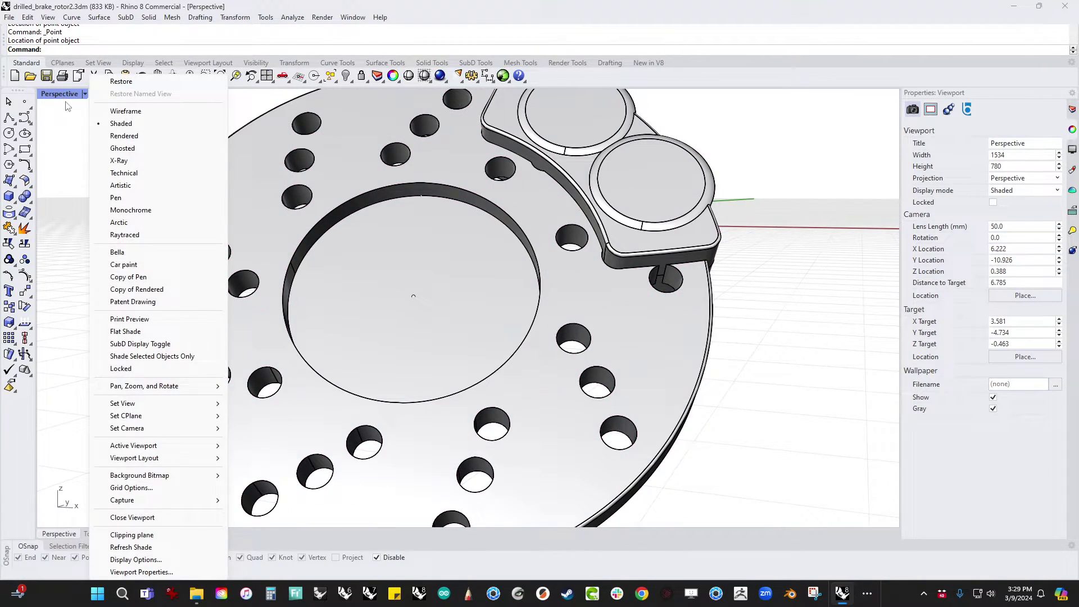
{"action": "left_click", "coordinate": [117, 110]}
{"action": "right_click_drag", "start_coordinate": [141, 169], "coordinate": [193, 262]}
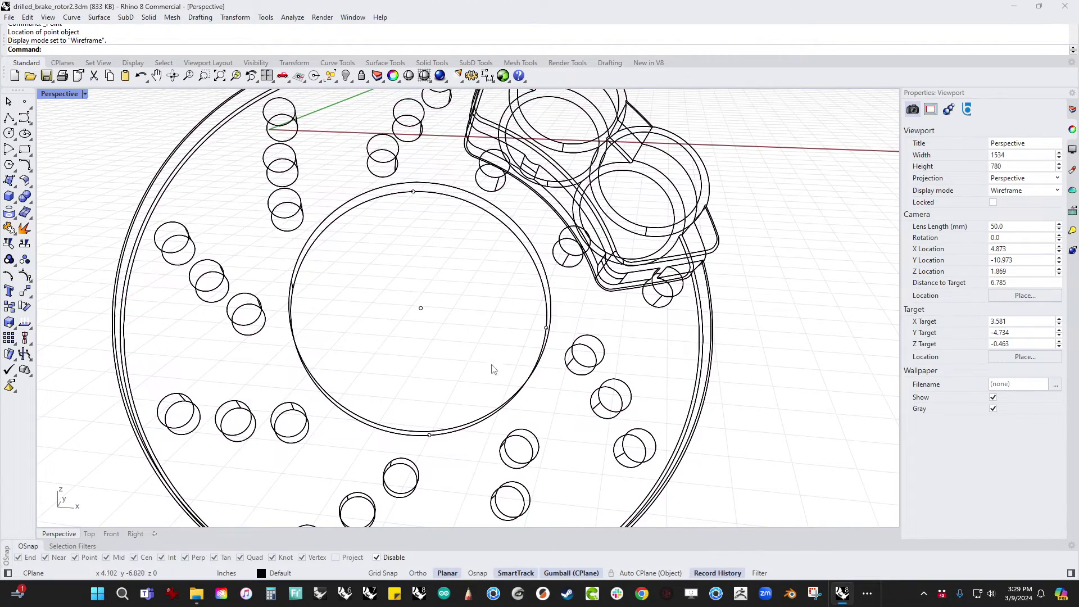
{"action": "scroll", "coordinate": [476, 340], "scroll_direction": "down", "scroll_amount": 2}
{"action": "scroll", "coordinate": [474, 340], "scroll_direction": "down", "scroll_amount": 5}
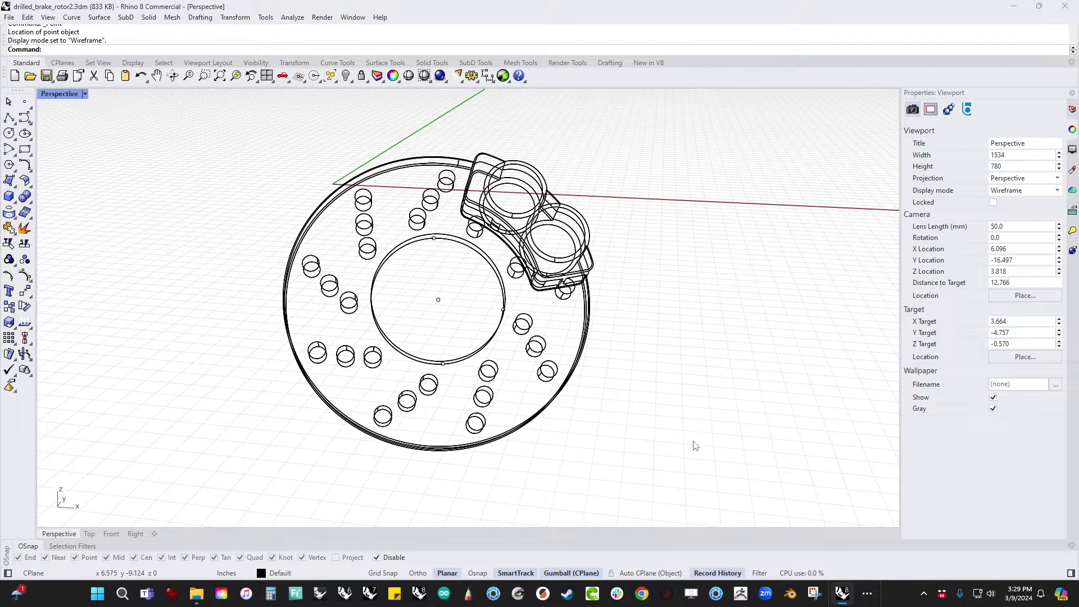
{"action": "left_click", "coordinate": [60, 98]}
{"action": "left_click", "coordinate": [116, 126]}
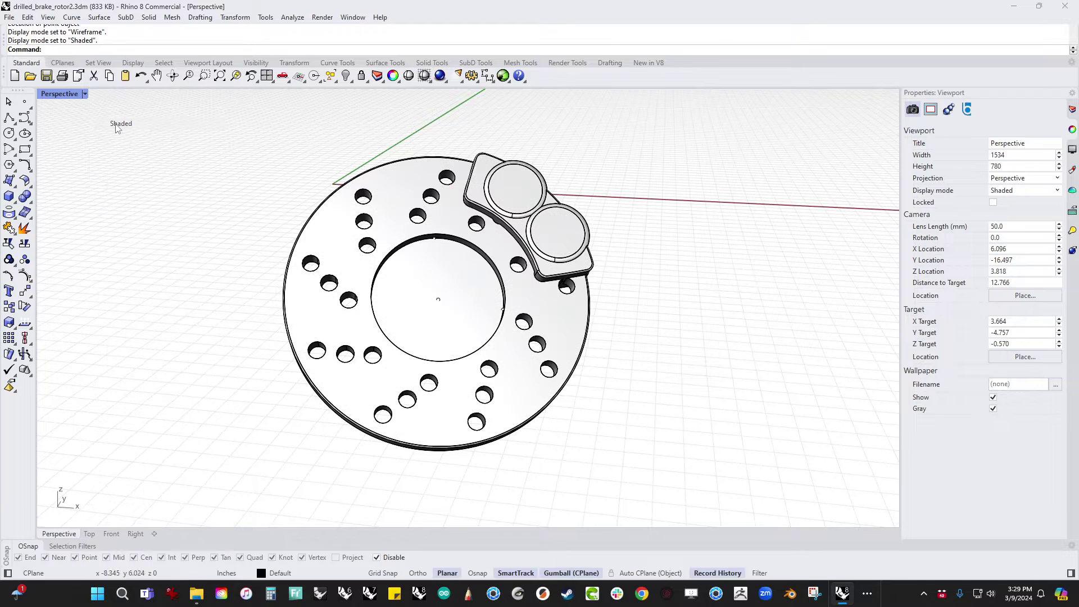
Try aligning the construction plane to the rotor's central face with Auto CPlane, turn it off, and look over its alignment options.
{"action": "left_click", "coordinate": [654, 572]}
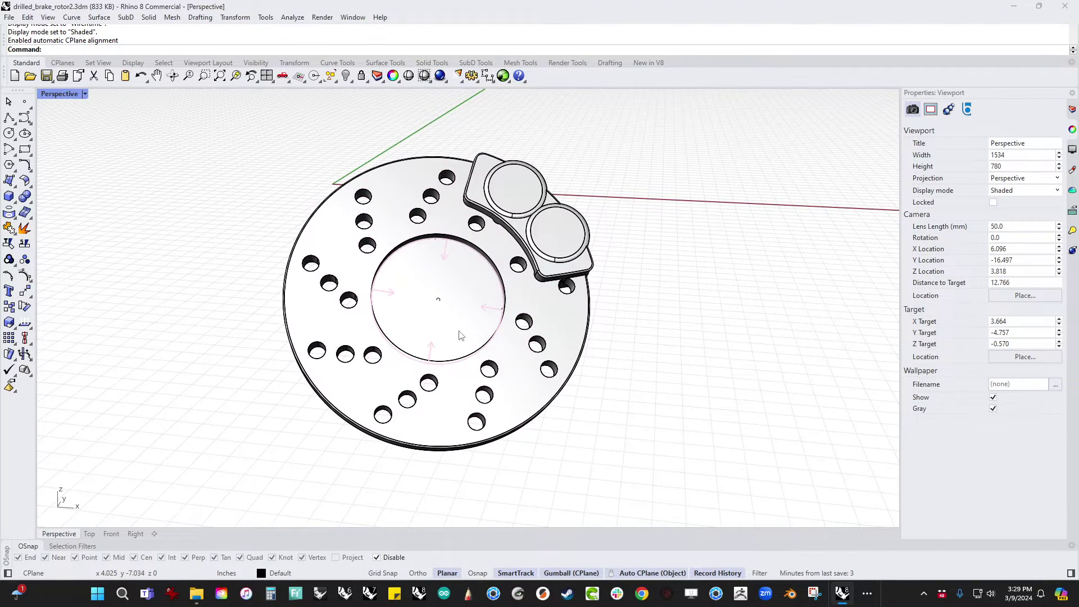
{"action": "left_click", "coordinate": [588, 388]}
{"action": "mouse_move", "coordinate": [742, 447]}
{"action": "right_mouse_down"}
{"action": "mouse_move", "coordinate": [691, 436]}
{"action": "mouse_move", "coordinate": [738, 377]}
{"action": "mouse_move", "coordinate": [778, 373]}
{"action": "mouse_move", "coordinate": [778, 338]}
{"action": "mouse_move", "coordinate": [739, 373]}
{"action": "mouse_move", "coordinate": [635, 387]}
{"action": "mouse_move", "coordinate": [691, 390]}
{"action": "mouse_move", "coordinate": [711, 356]}
{"action": "mouse_move", "coordinate": [713, 400]}
{"action": "mouse_move", "coordinate": [742, 465]}
{"action": "right_mouse_up"}
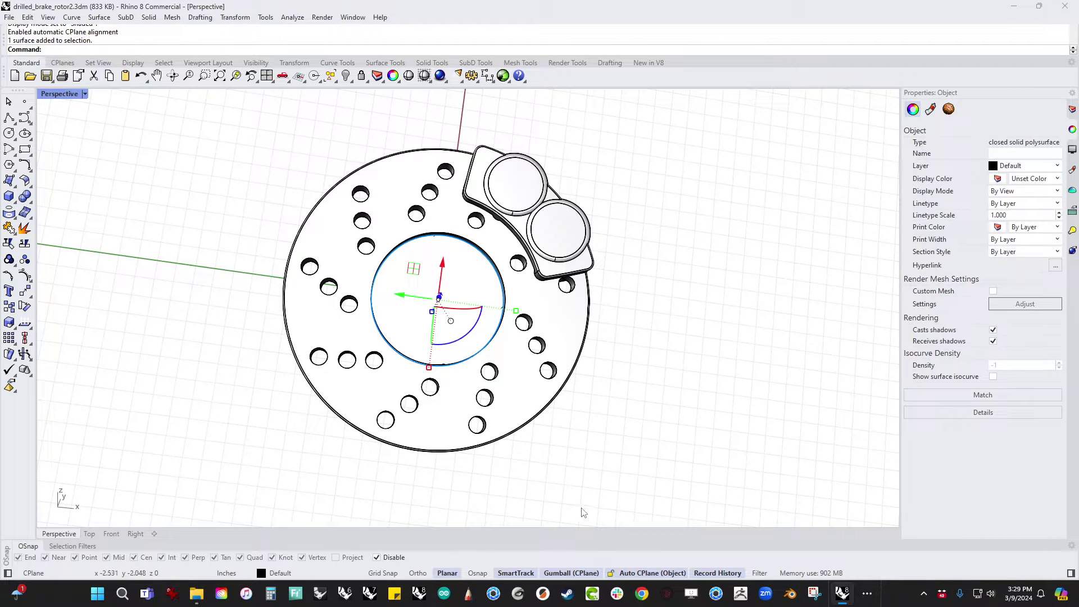
{"action": "left_click", "coordinate": [640, 569]}
{"action": "right_click_drag", "start_coordinate": [633, 471], "coordinate": [655, 428]}
{"action": "left_click", "coordinate": [663, 433]}
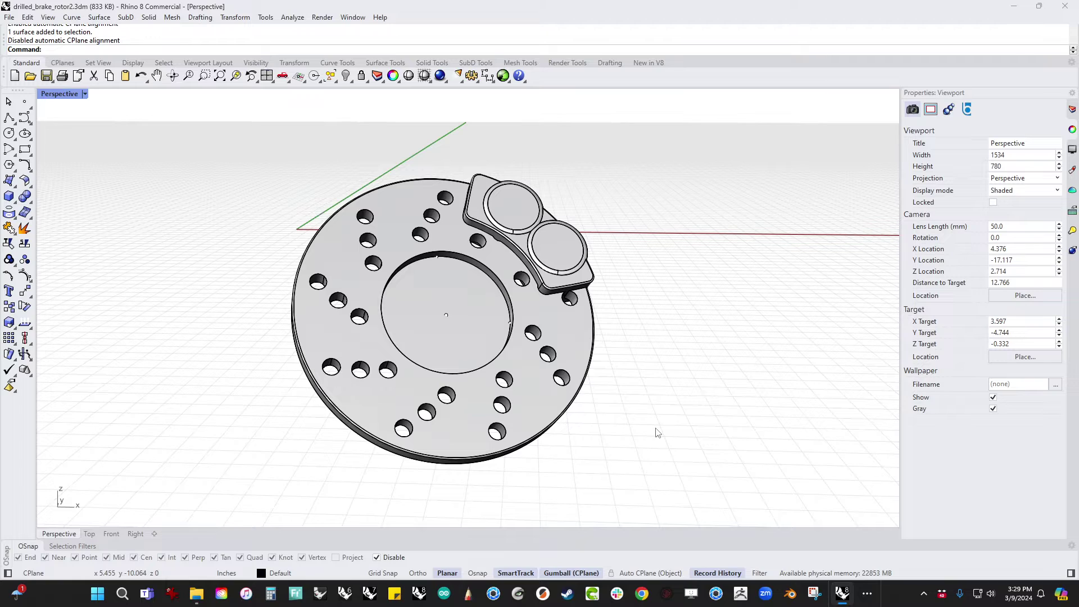
{"action": "right_click", "coordinate": [650, 574]}
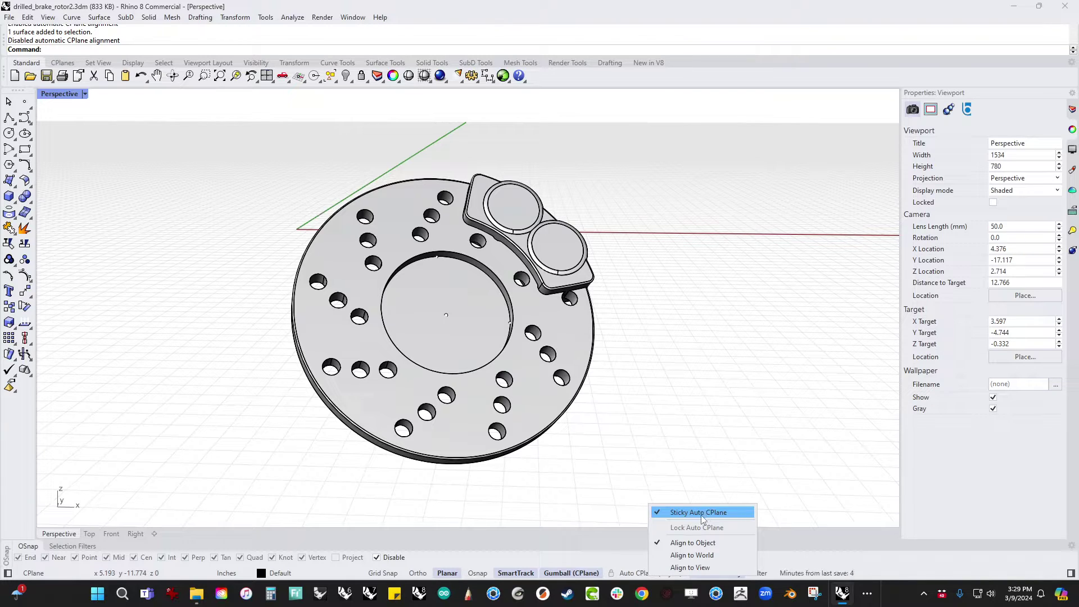
{"action": "left_click", "coordinate": [702, 427]}
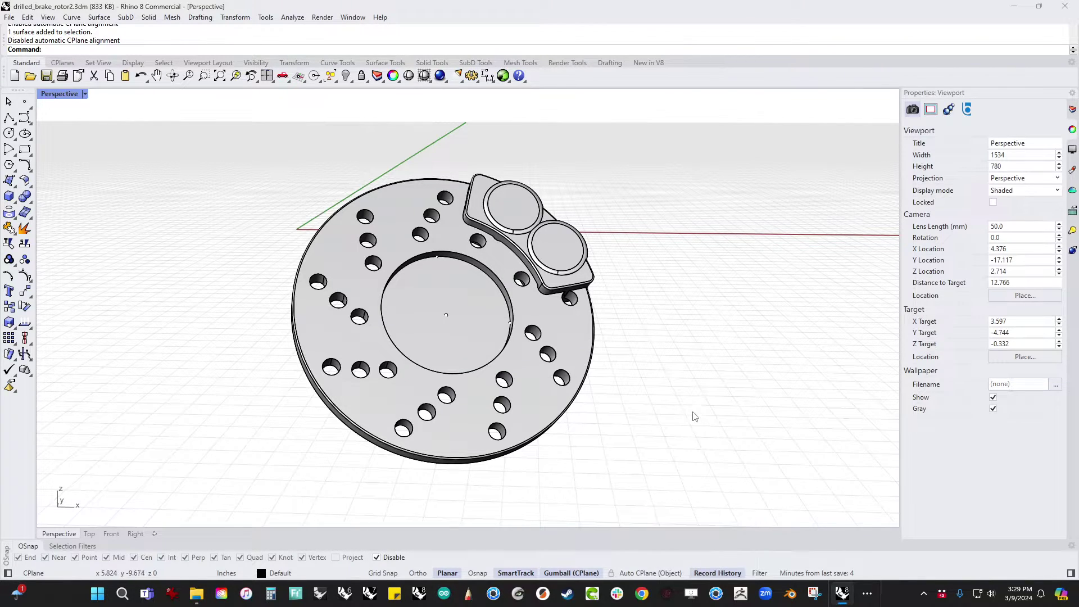
Set the construction plane by 3 points: origin at the rotor's center point, X axis through the upper edge point, orientation through the right one.
{"action": "right_click_drag", "start_coordinate": [697, 413], "coordinate": [677, 447], "text": "shift"}
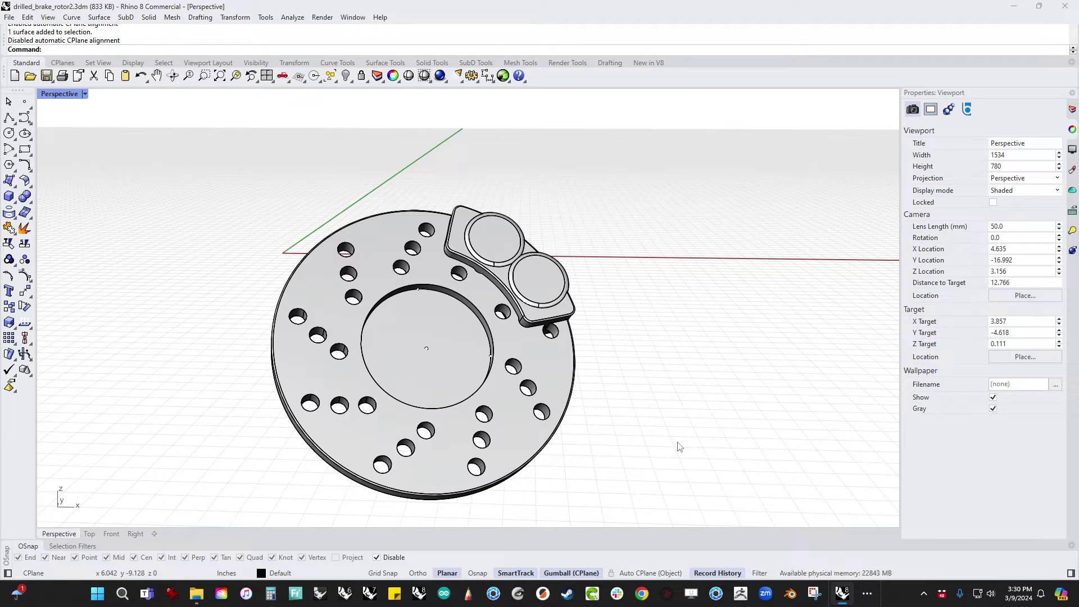
{"action": "left_click", "coordinate": [303, 79]}
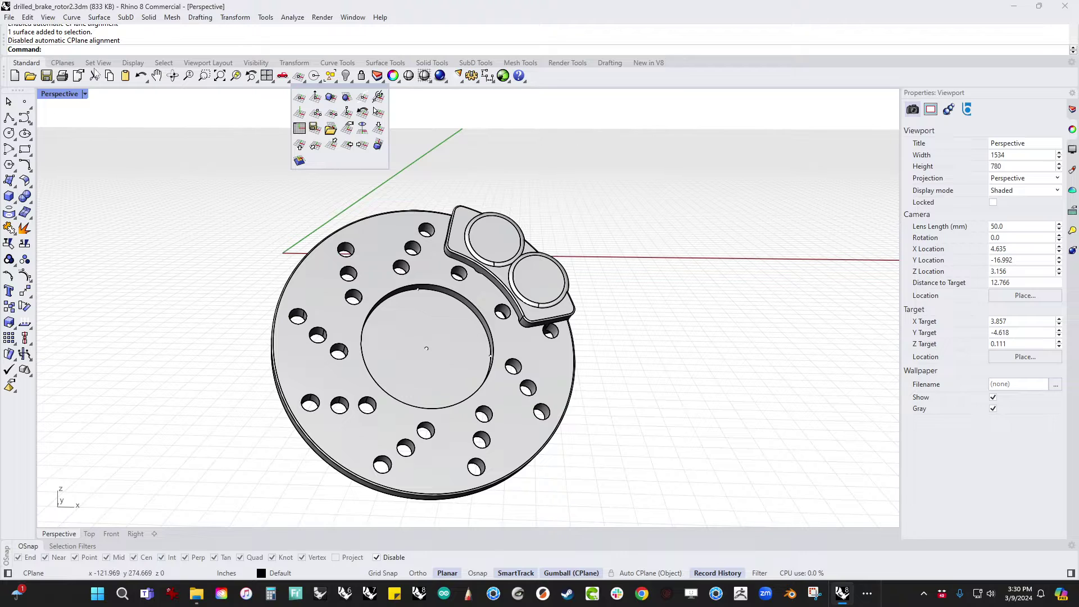
{"action": "left_click", "coordinate": [319, 116]}
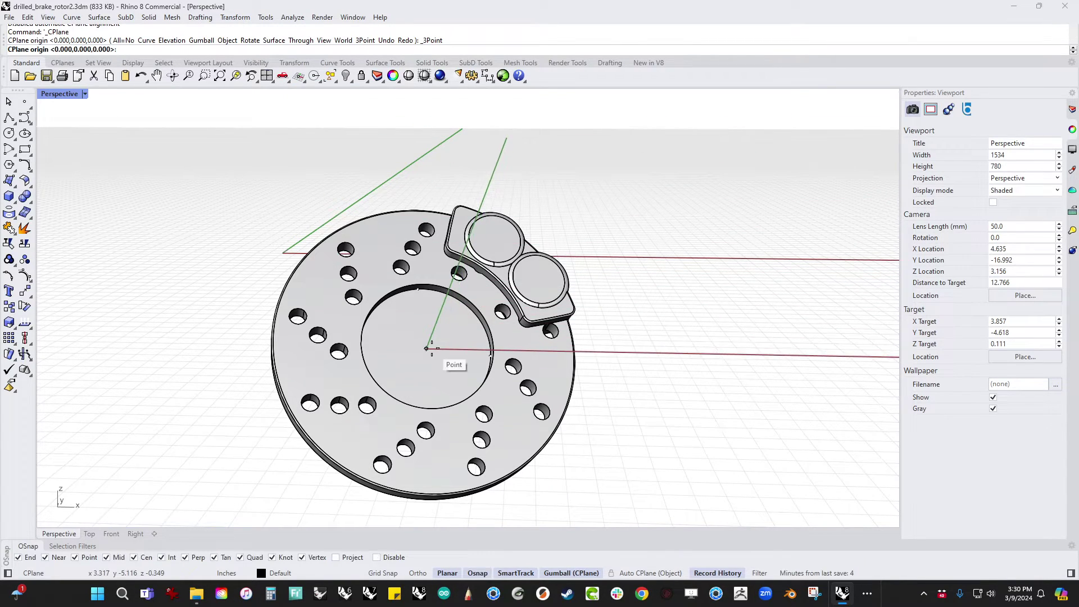
{"action": "left_click", "coordinate": [430, 346]}
{"action": "key", "text": "alt"}
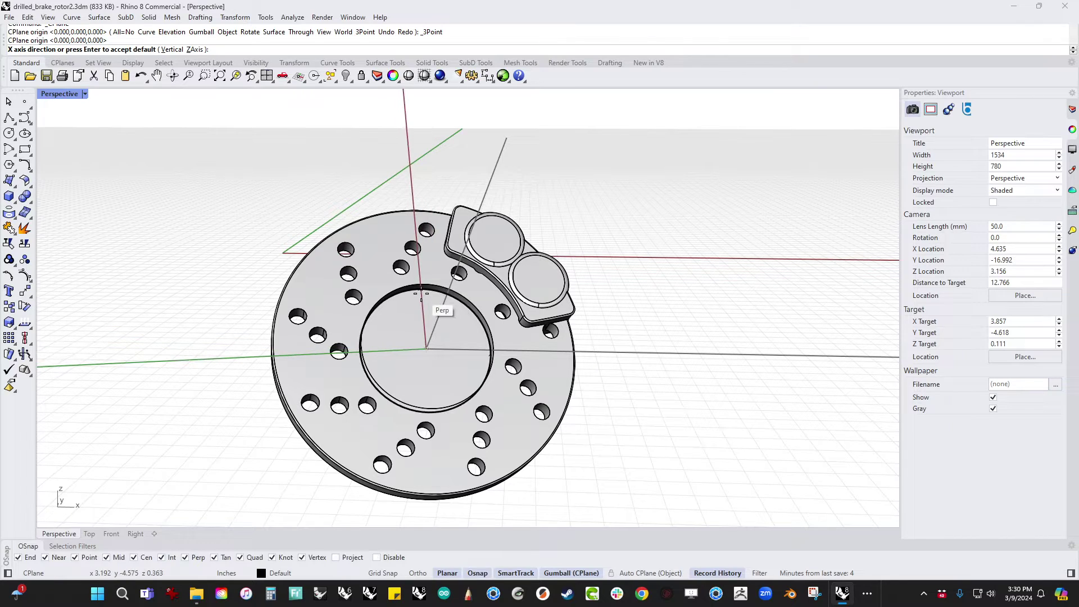
{"action": "key", "text": "alt"}
{"action": "key", "text": "alt"}
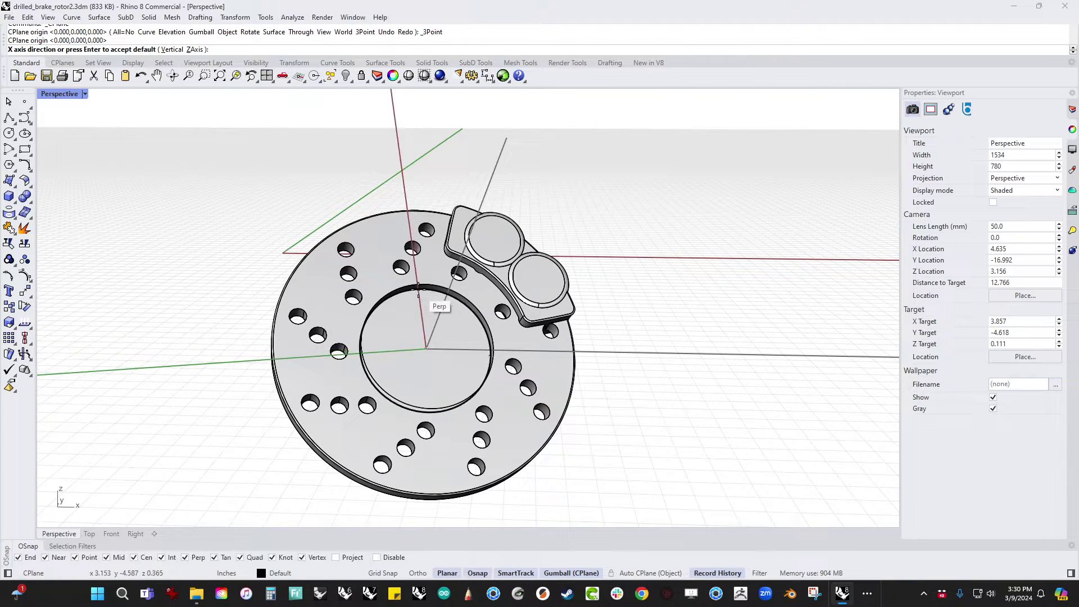
{"action": "left_click", "coordinate": [419, 290]}
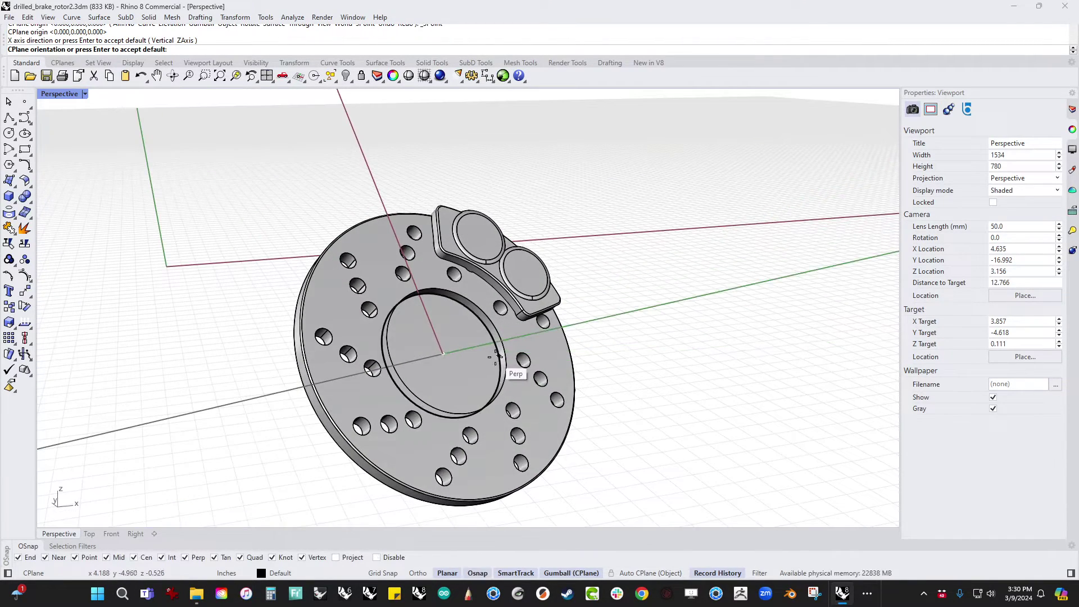
{"action": "left_click", "coordinate": [498, 352]}
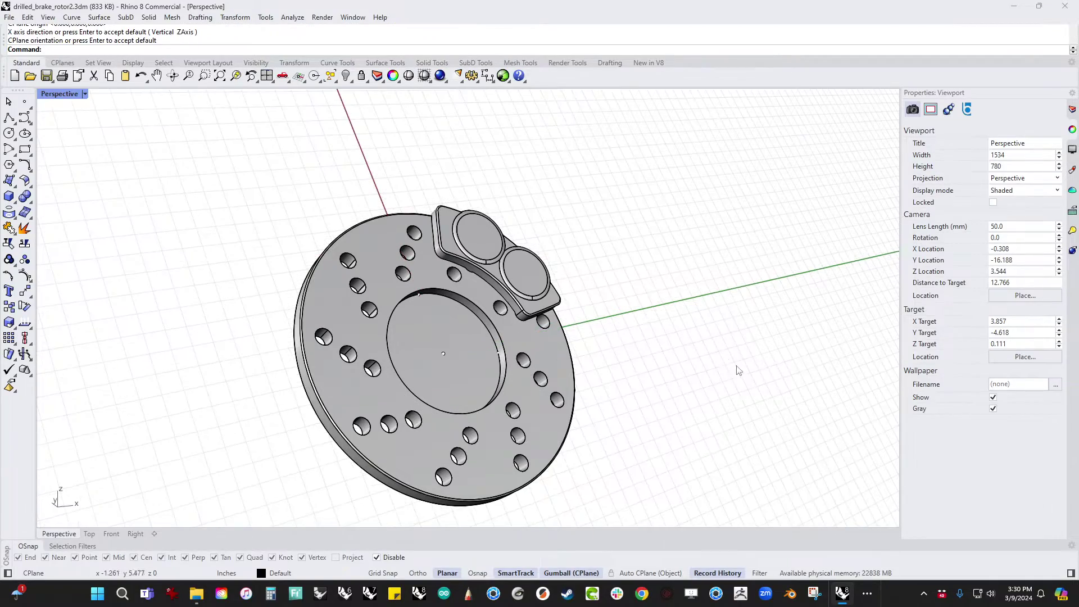
Switch the Perspective viewport to Wireframe and examine the new construction plane against the rotor.
{"action": "right_click_drag", "start_coordinate": [739, 369], "coordinate": [706, 400]}
{"action": "left_click", "coordinate": [73, 94]}
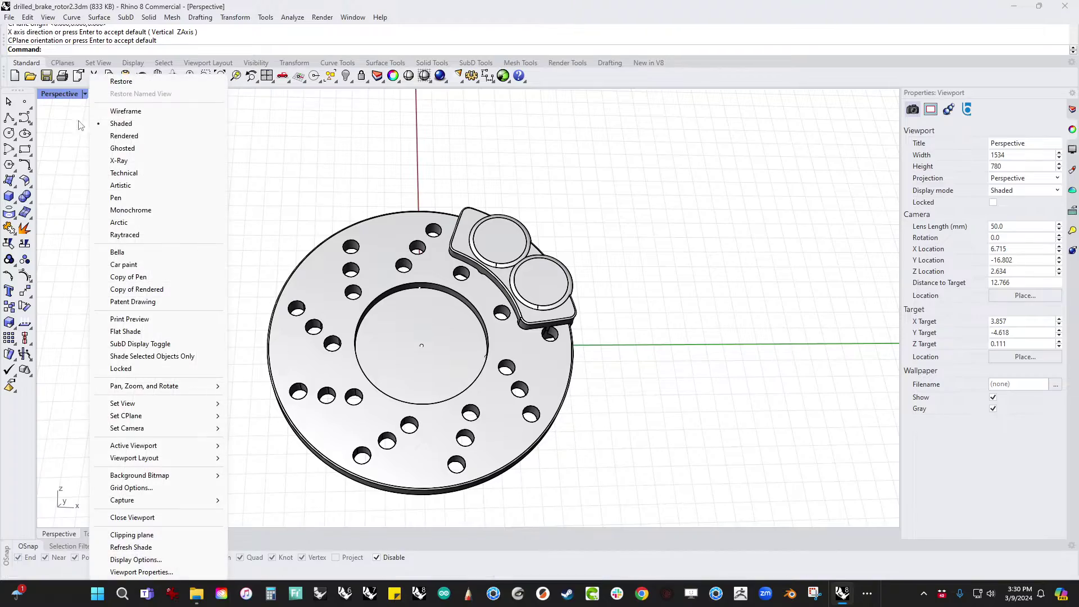
{"action": "left_click", "coordinate": [131, 111]}
{"action": "right_click_drag", "start_coordinate": [203, 191], "coordinate": [263, 213]}
{"action": "left_click", "coordinate": [495, 368]}
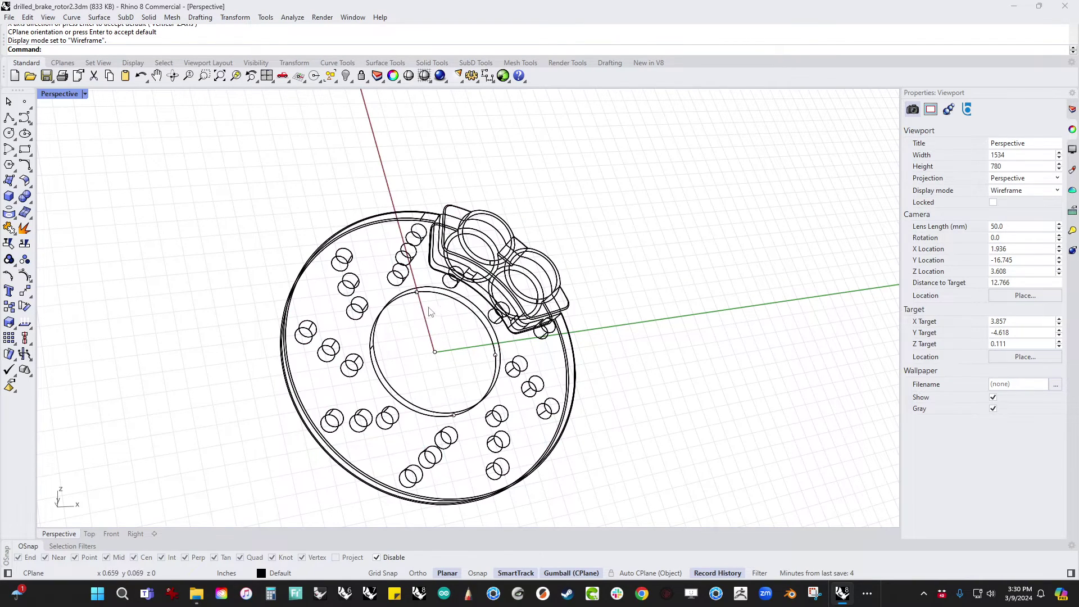
{"action": "right_click_drag", "start_coordinate": [694, 381], "coordinate": [622, 368]}
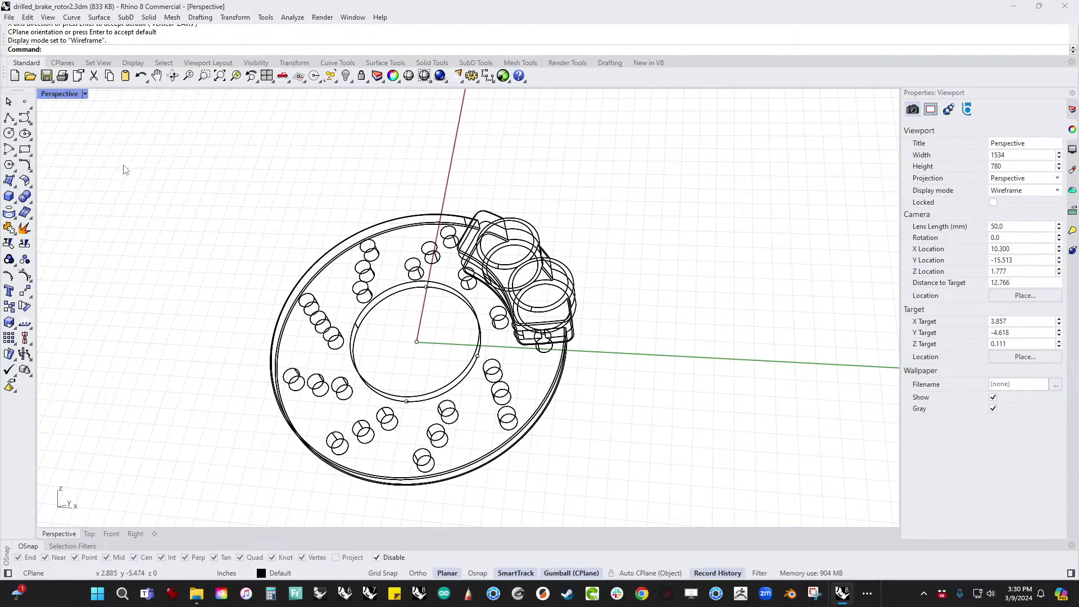
{"action": "right_click_drag", "start_coordinate": [281, 189], "coordinate": [259, 189]}
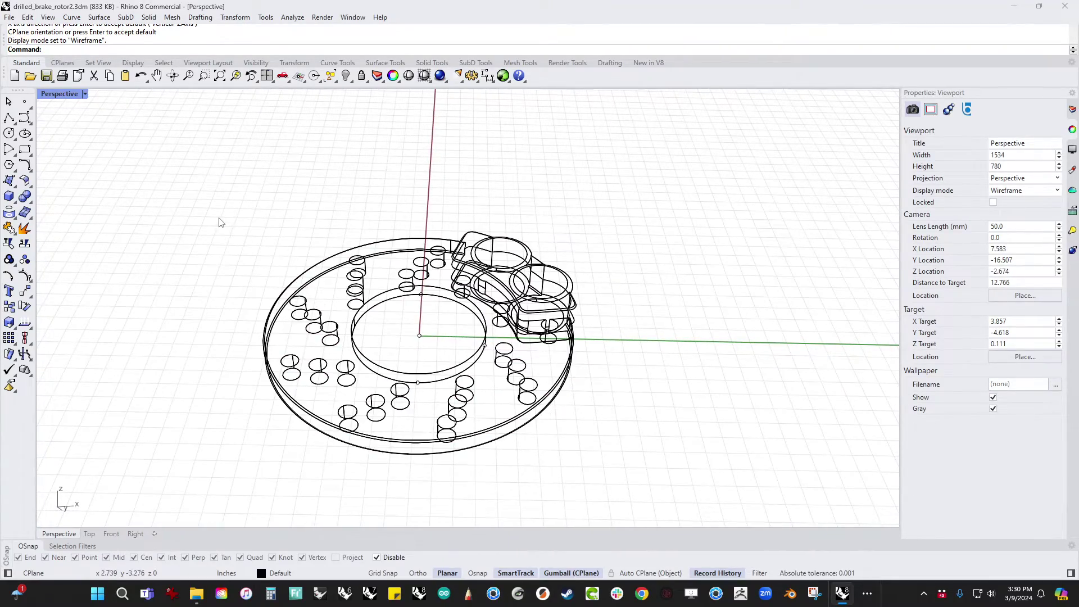
Restore the four-viewport layout and frame the tilted rotor in the Top viewport, leaving nothing selected.
{"action": "double_click", "coordinate": [66, 97]}
{"action": "right_click_drag", "start_coordinate": [364, 242], "coordinate": [262, 212]}
{"action": "scroll", "coordinate": [304, 147], "scroll_direction": "down", "scroll_amount": 4}
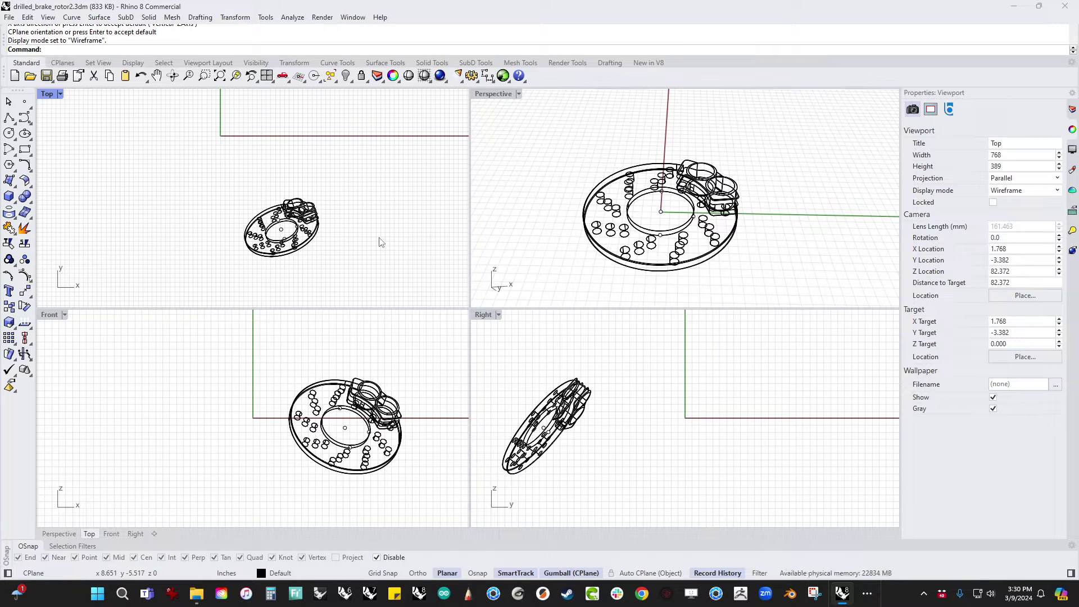
{"action": "right_click_drag", "start_coordinate": [372, 256], "coordinate": [353, 252]}
{"action": "left_click", "coordinate": [251, 207]}
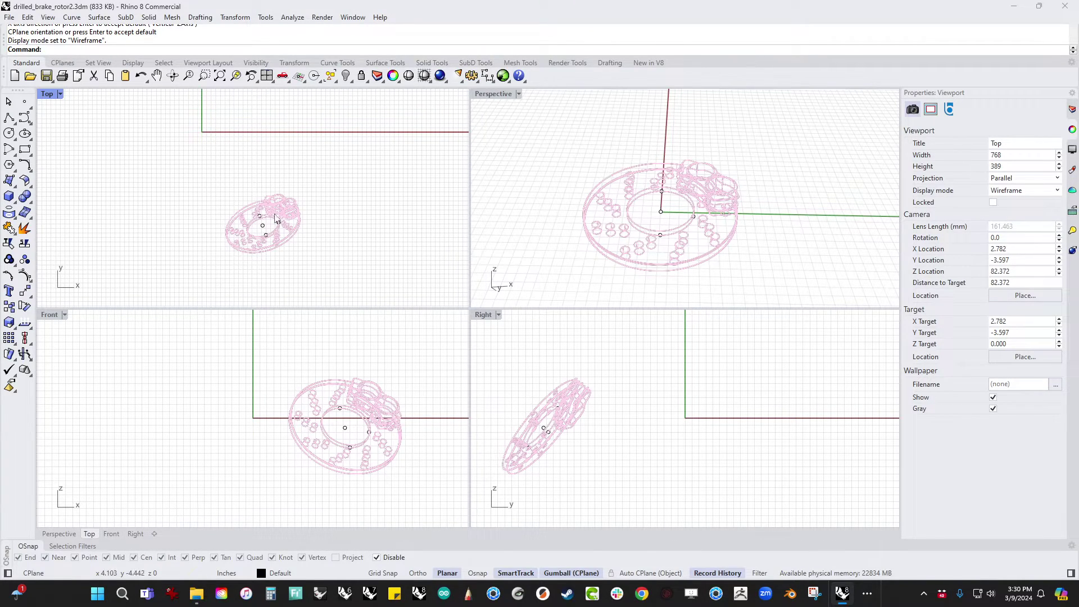
{"action": "key", "text": "Escape"}
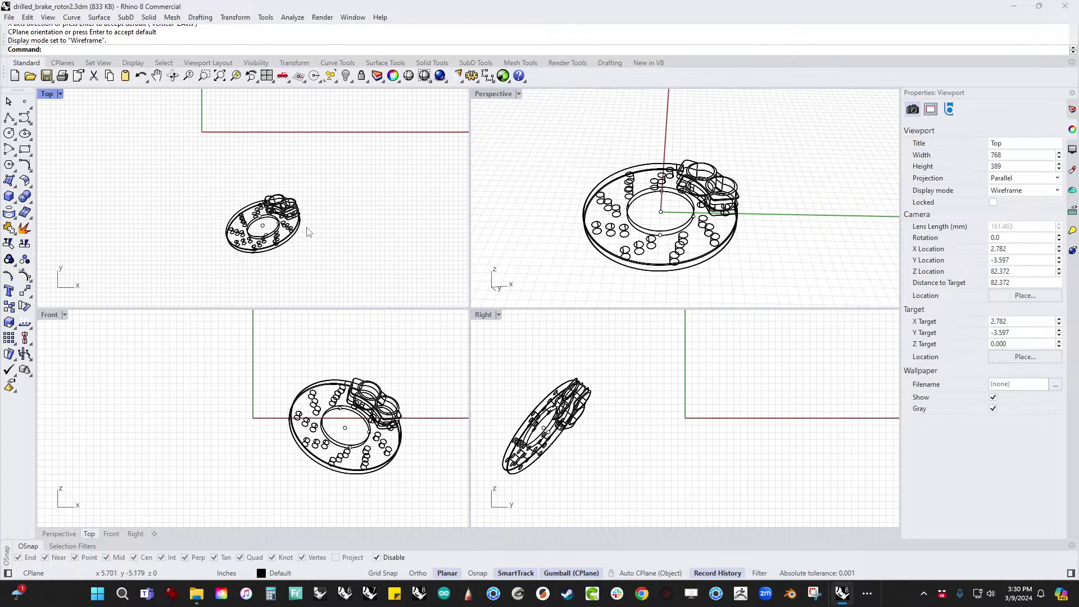
Remap the rotor with RemapCPlane from the Perspective viewport's custom construction plane to the Top viewport's construction plane, without copying.
{"action": "mouse_move", "coordinate": [569, 206]}
{"action": "right_mouse_down"}
{"action": "mouse_move", "coordinate": [583, 205]}
{"action": "mouse_move", "coordinate": [571, 166]}
{"action": "mouse_move", "coordinate": [580, 168]}
{"action": "mouse_move", "coordinate": [563, 188]}
{"action": "right_mouse_up"}
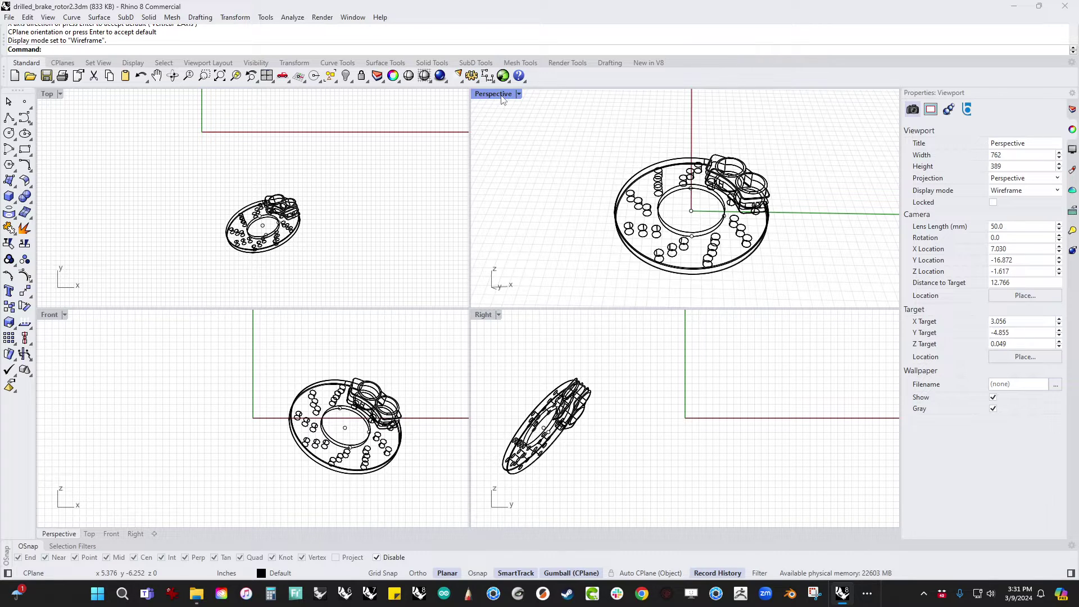
{"action": "type", "text": "RemapCPlane"}
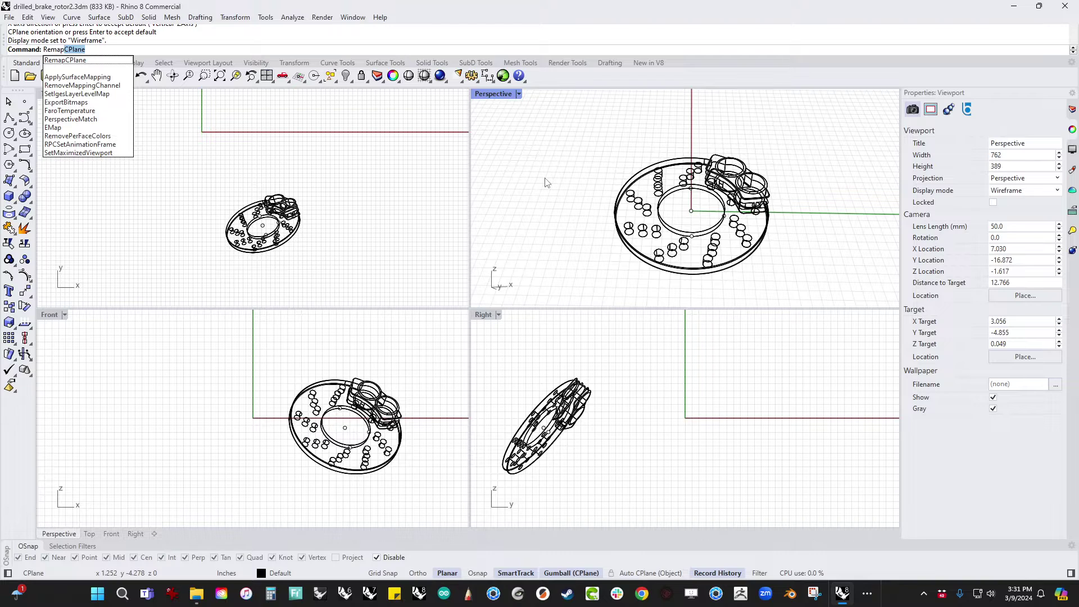
{"action": "key", "text": "Return"}
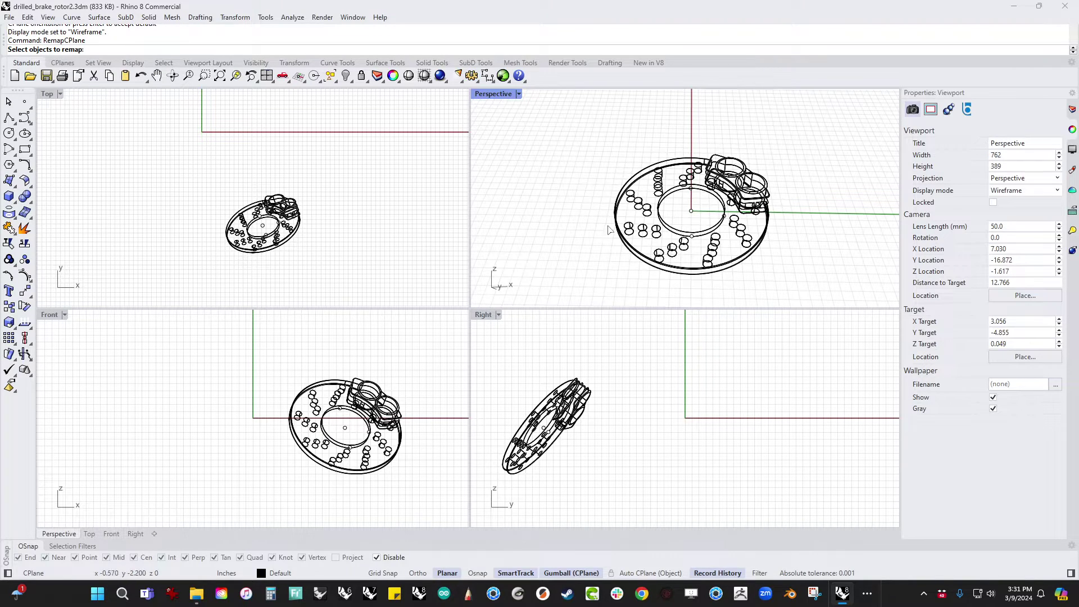
{"action": "left_click", "coordinate": [651, 227]}
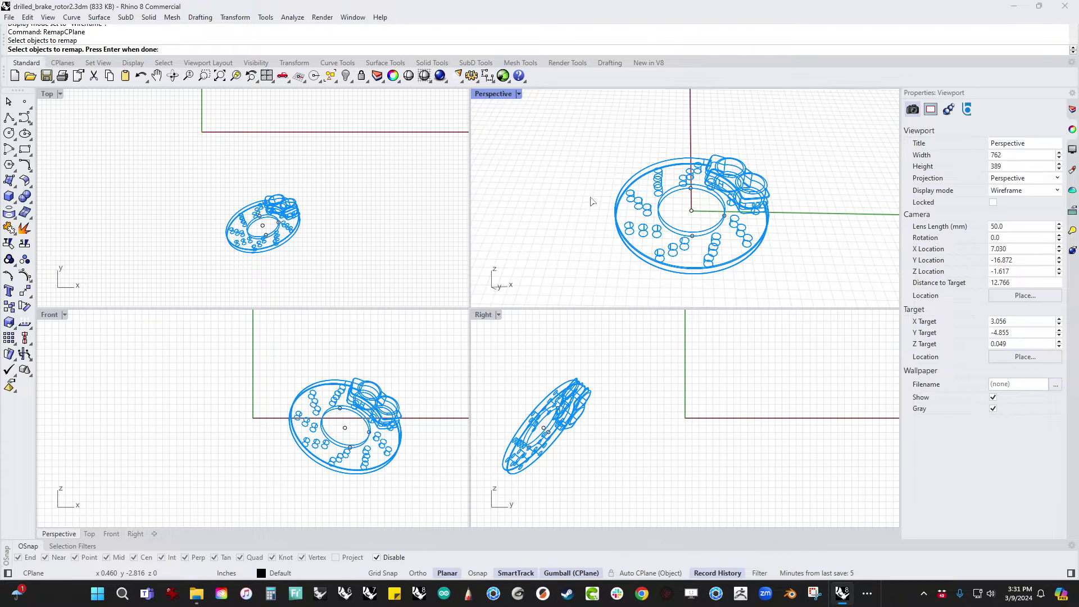
{"action": "key", "text": "Return"}
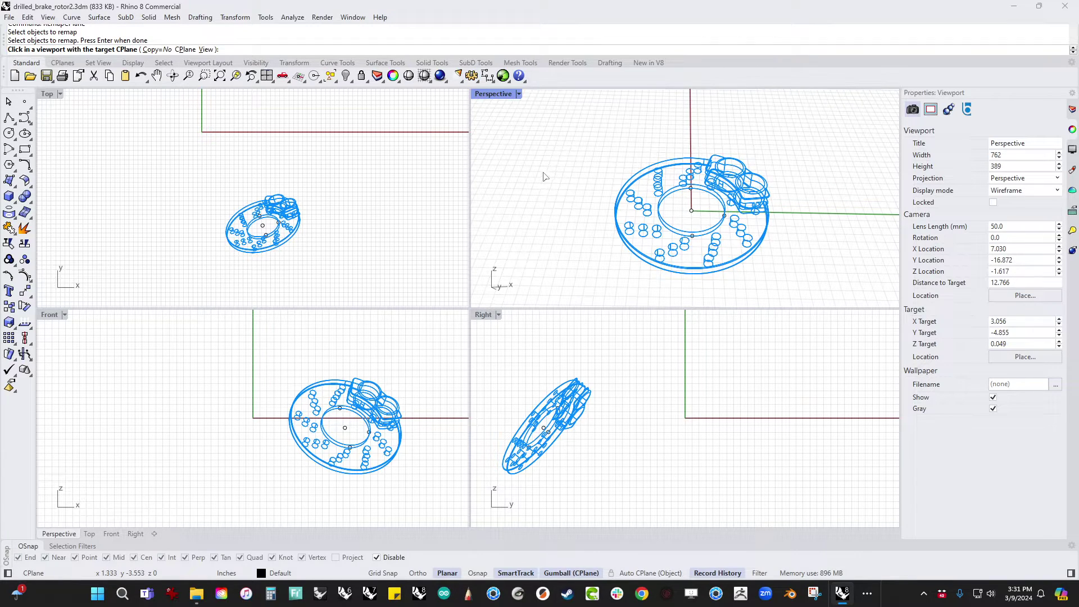
{"action": "left_click", "coordinate": [426, 140]}
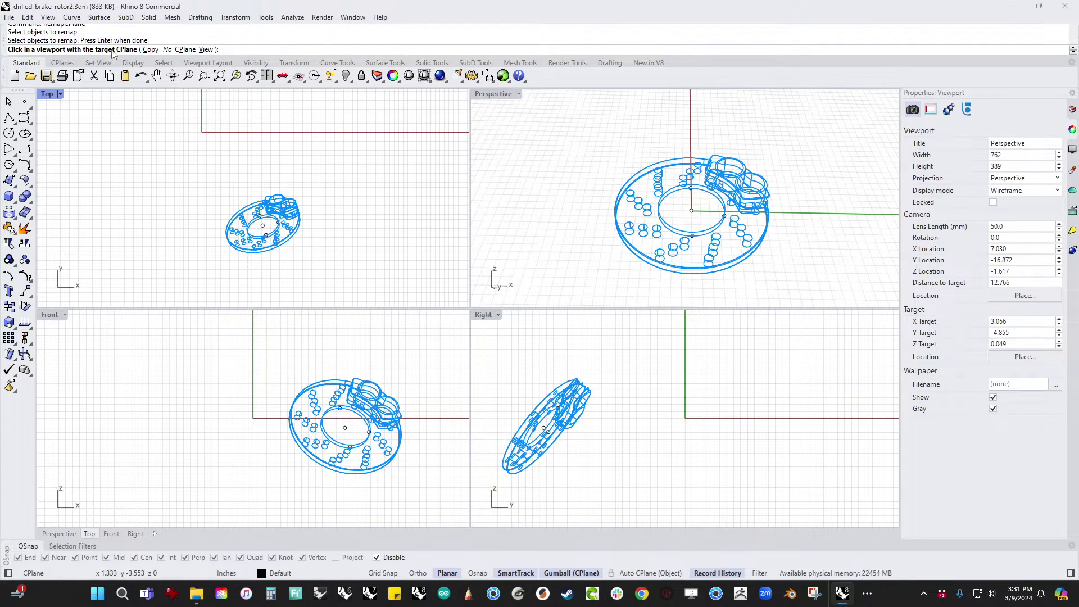
{"action": "left_click", "coordinate": [180, 186]}
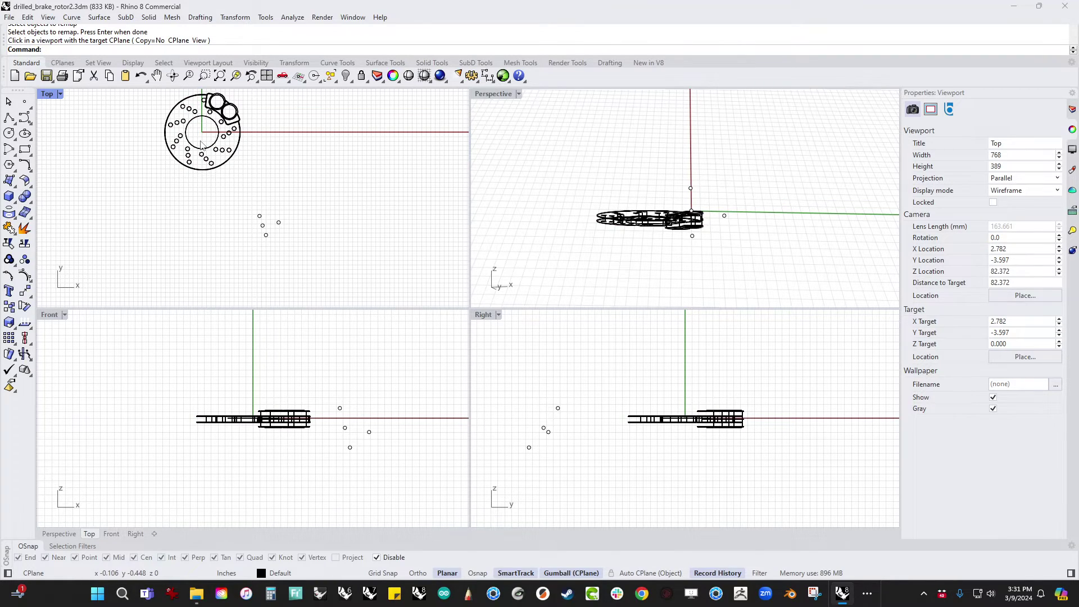
Set the Perspective viewport's construction plane to World Top and inspect the remapped rotor in the Top and Perspective viewports.
{"action": "right_click_drag", "start_coordinate": [335, 186], "coordinate": [319, 234]}
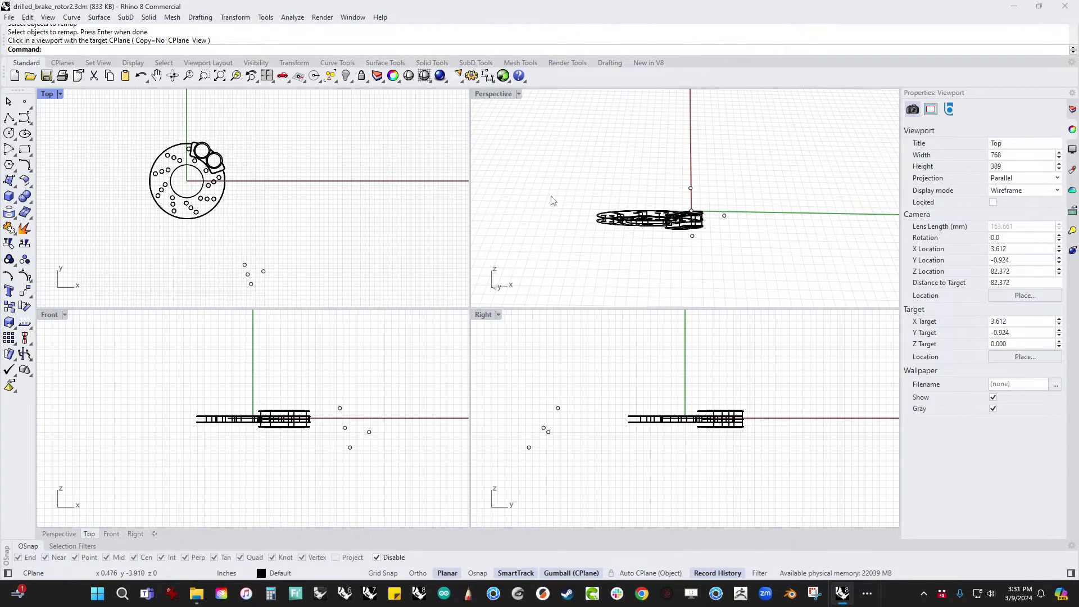
{"action": "right_click_drag", "start_coordinate": [551, 201], "coordinate": [517, 95]}
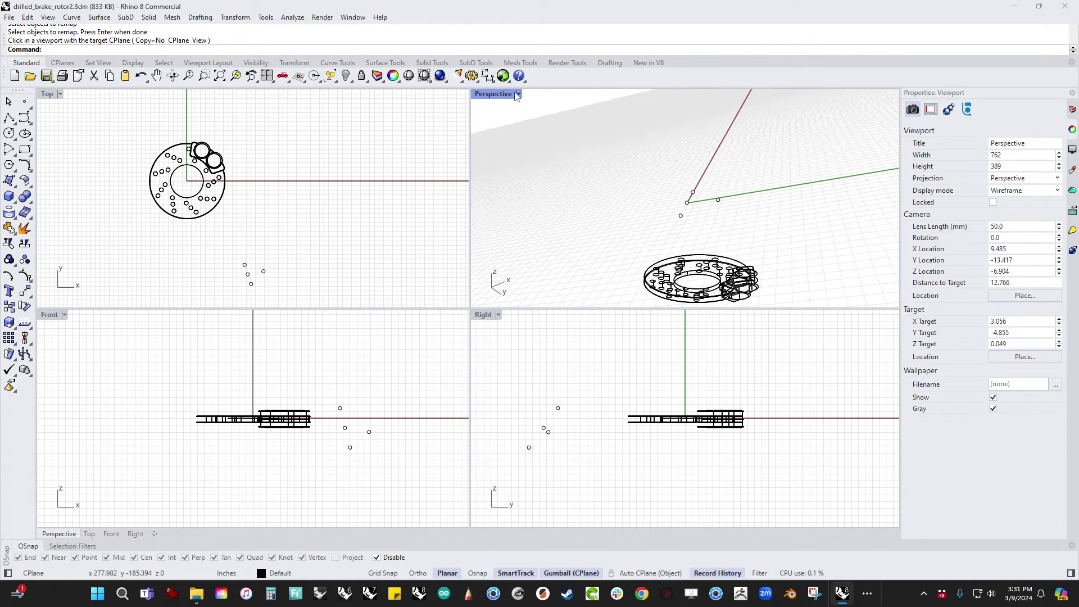
{"action": "left_click", "coordinate": [518, 94]}
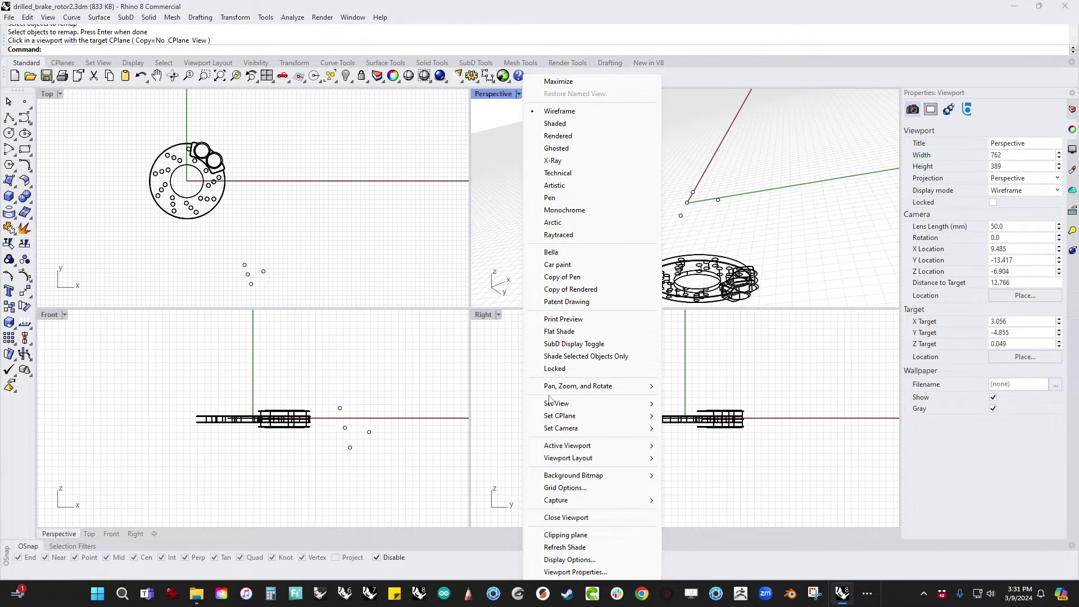
{"action": "mouse_move", "coordinate": [553, 417]}
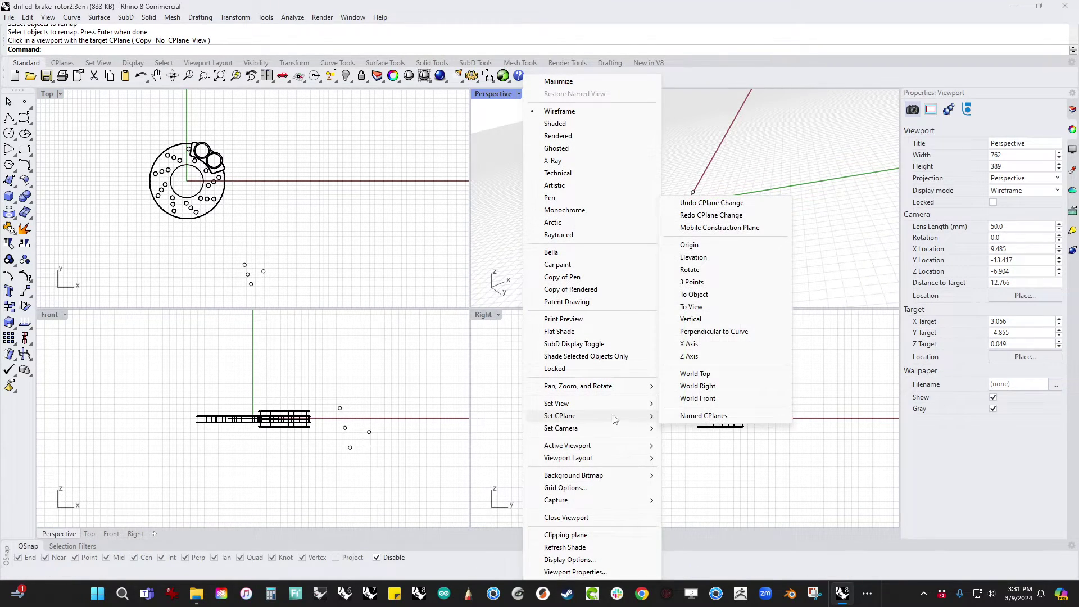
{"action": "left_click", "coordinate": [695, 373]}
{"action": "right_click_drag", "start_coordinate": [663, 196], "coordinate": [596, 230]}
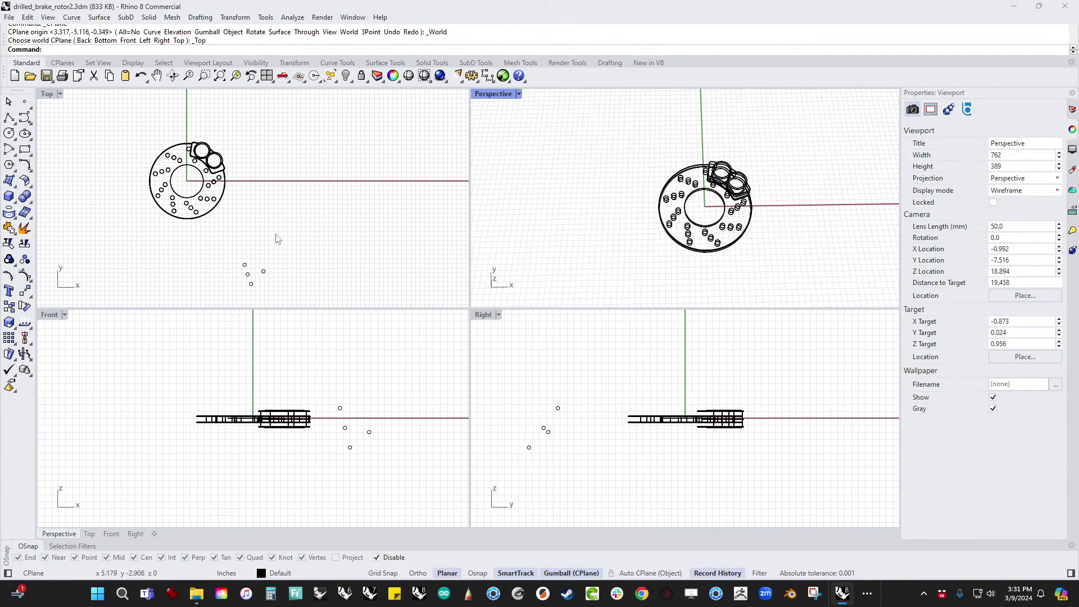
{"action": "right_click_drag", "start_coordinate": [277, 239], "coordinate": [232, 209]}
{"action": "right_click_drag", "start_coordinate": [639, 285], "coordinate": [581, 272]}
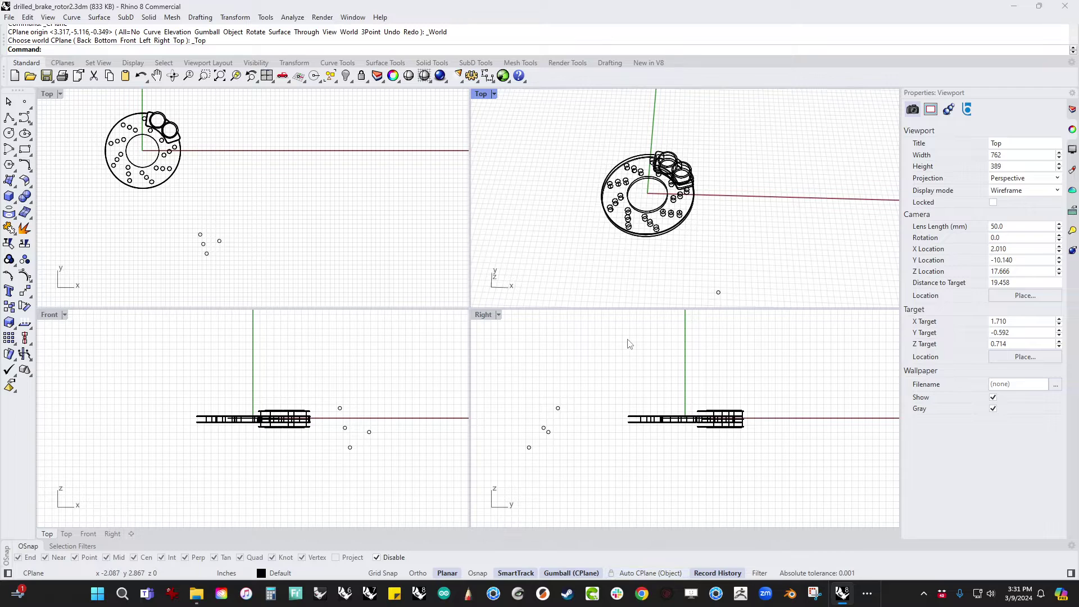
Undo the rotor remap and show the deselected rotor in a maximized perspective view with Shaded display.
{"action": "key", "text": "ctrl+z"}
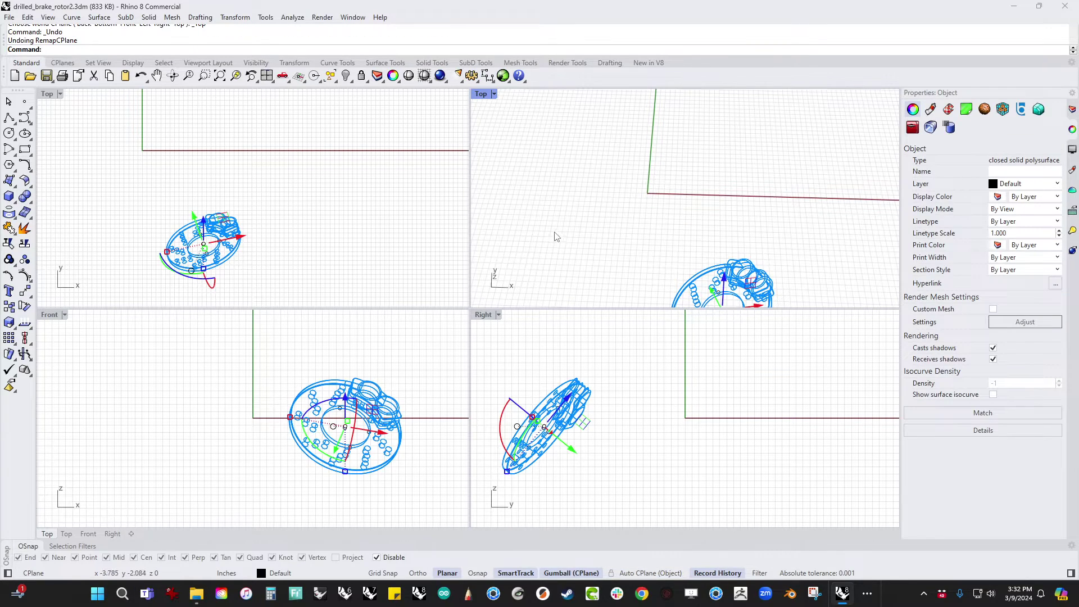
{"action": "double_click", "coordinate": [483, 96]}
{"action": "right_click_drag", "start_coordinate": [477, 137], "coordinate": [251, 294], "text": "ctrl+shift"}
{"action": "left_click", "coordinate": [49, 94]}
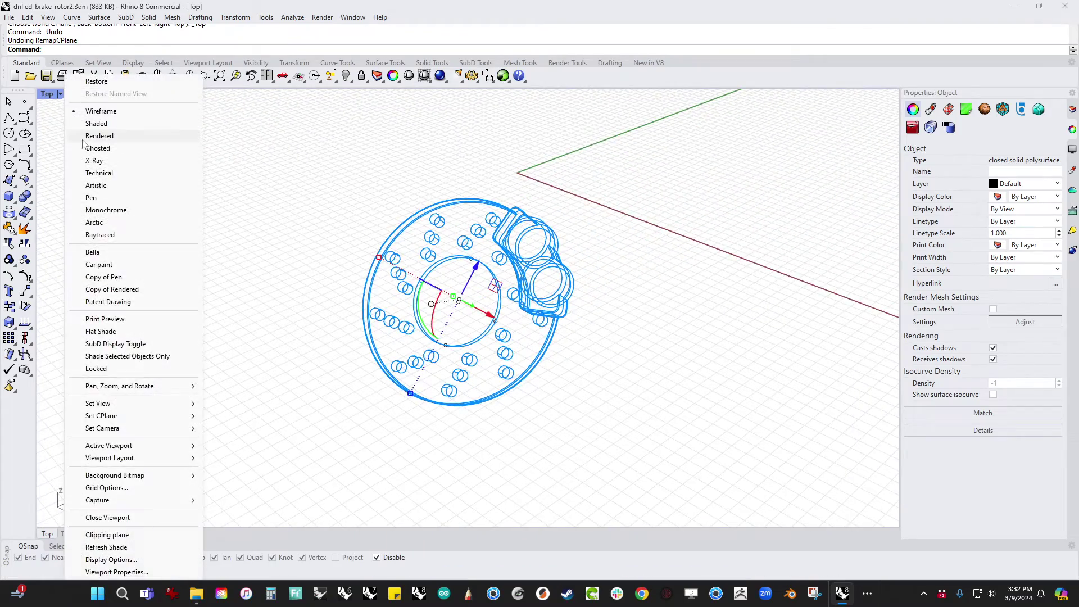
{"action": "left_click", "coordinate": [107, 124]}
{"action": "right_click_drag", "start_coordinate": [253, 336], "coordinate": [307, 339]}
{"action": "left_click", "coordinate": [286, 380]}
{"action": "right_click_drag", "start_coordinate": [287, 380], "coordinate": [363, 394]}
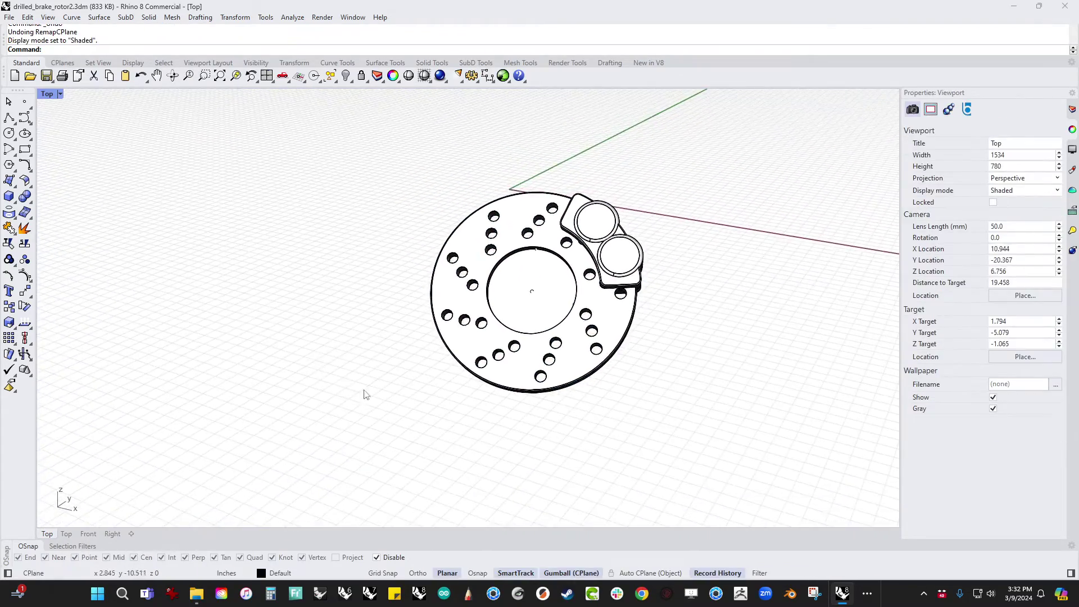
Enable Auto CPlane with Align to Object and select the rotor's inner hole surface to align the construction plane to it.
{"action": "left_click", "coordinate": [649, 577]}
{"action": "right_click", "coordinate": [655, 577]}
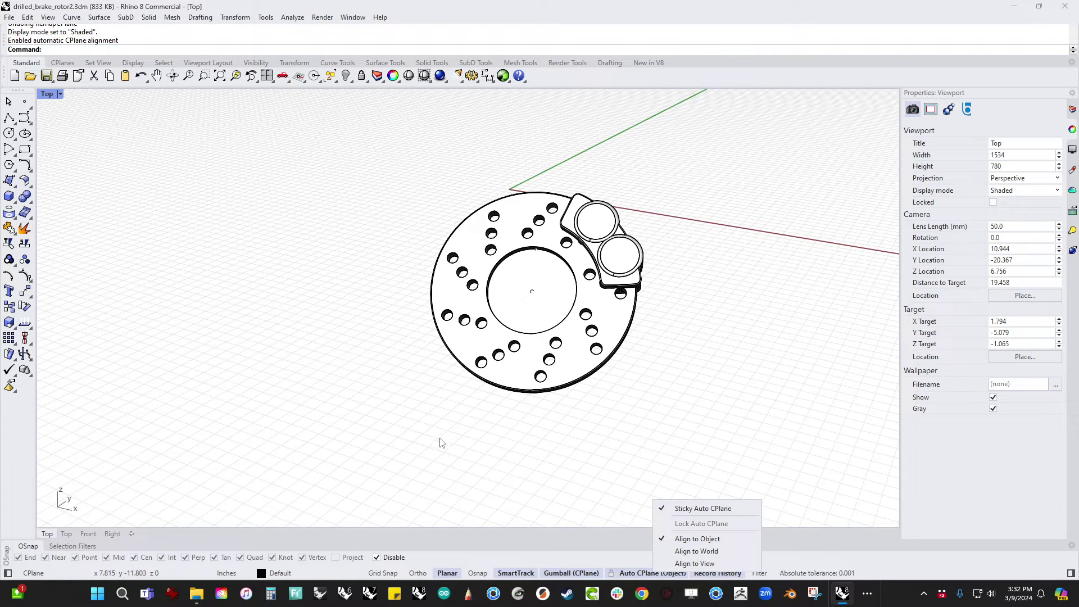
{"action": "left_click", "coordinate": [527, 311]}
{"action": "key", "text": "ctrl+alt+s"}
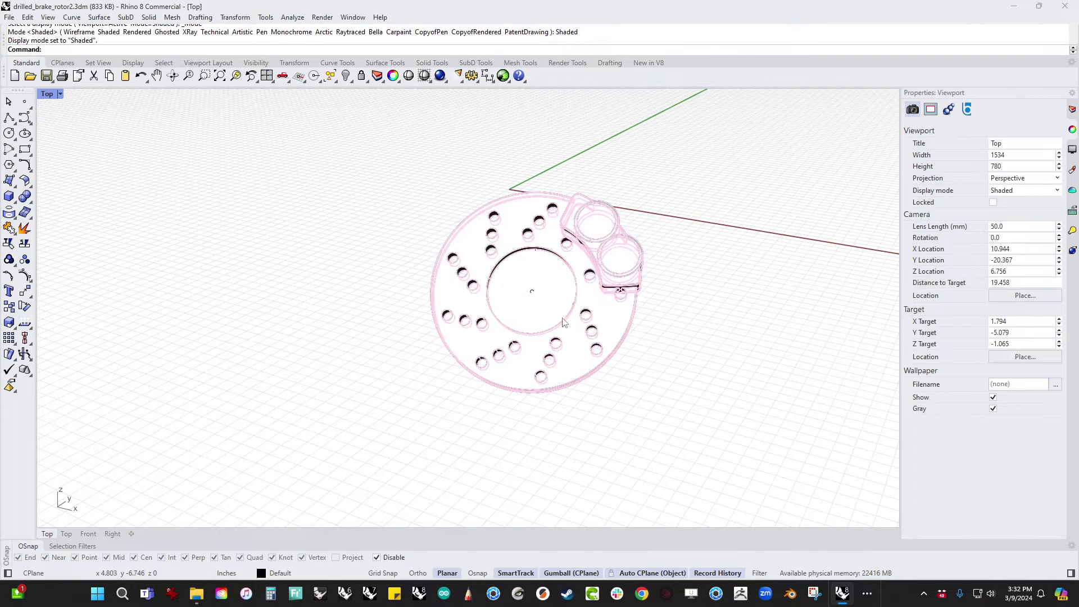
{"action": "left_click", "coordinate": [526, 308], "text": "ctrl+shift"}
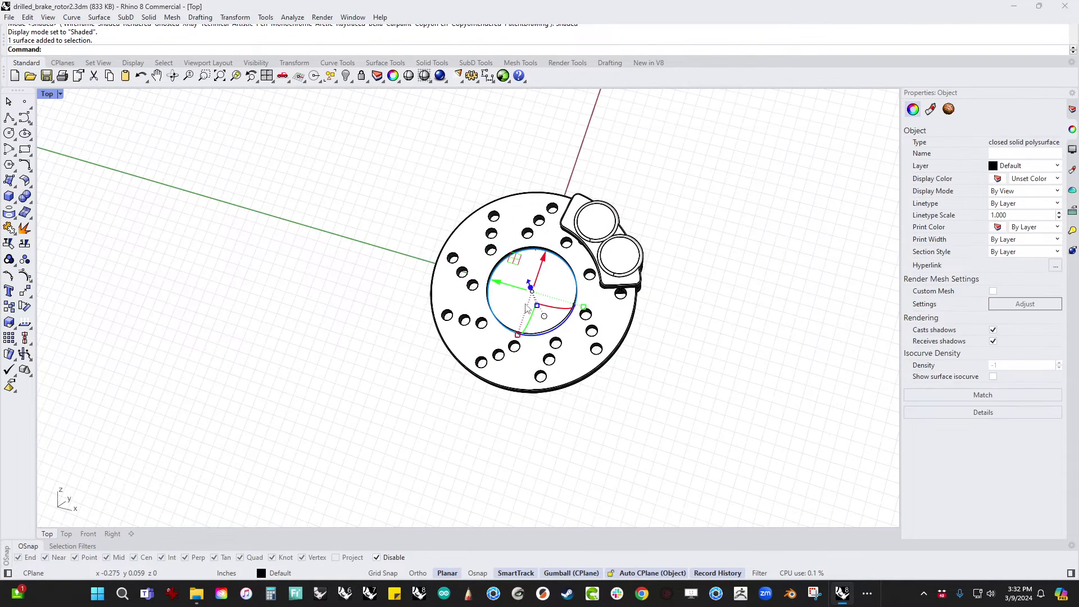
{"action": "right_click_drag", "start_coordinate": [655, 460], "coordinate": [718, 434], "text": "ctrl+shift"}
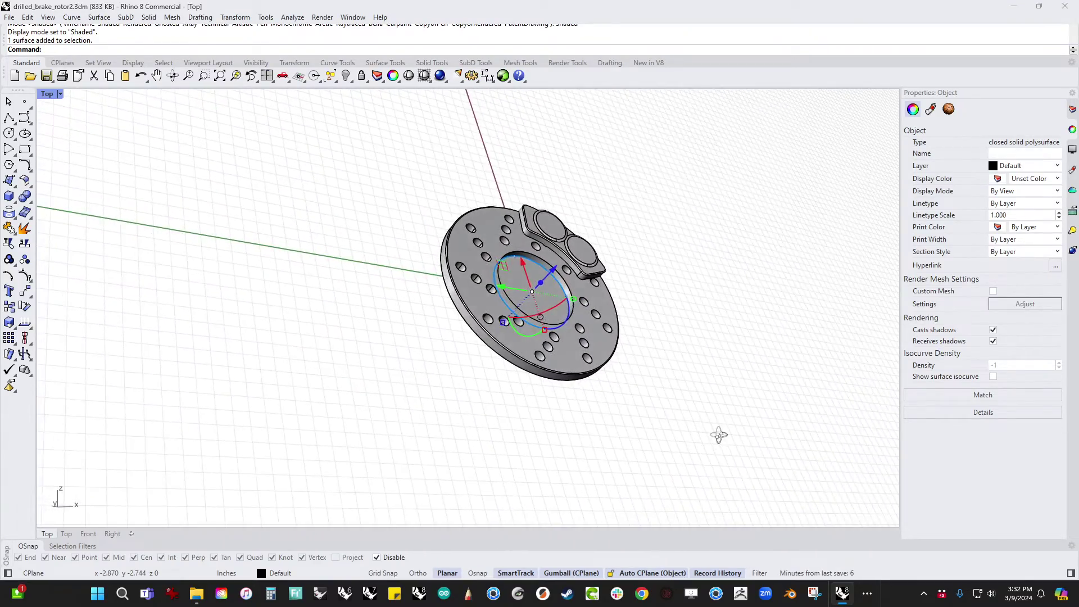
Switch the perspective view to Wireframe, examine the aligned construction plane against the rotor, and restore the four-viewport layout.
{"action": "left_click", "coordinate": [47, 94]}
{"action": "left_click", "coordinate": [101, 110]}
{"action": "right_click_drag", "start_coordinate": [312, 323], "coordinate": [338, 366], "text": "ctrl+shift"}
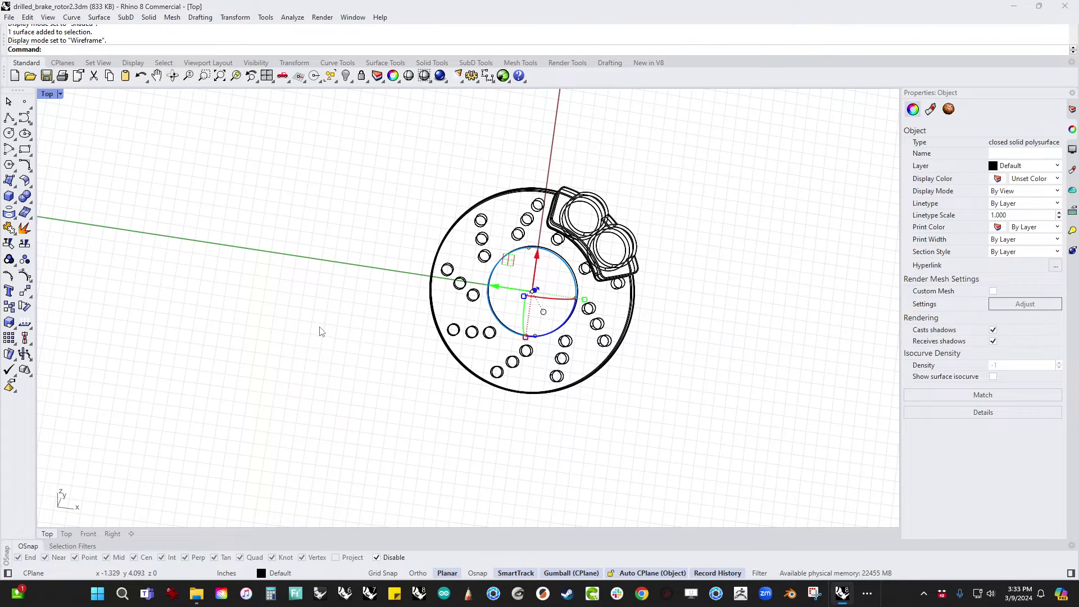
{"action": "right_click_drag", "start_coordinate": [360, 341], "coordinate": [245, 314]}
{"action": "scroll", "coordinate": [365, 318], "scroll_direction": "up", "scroll_amount": 4}
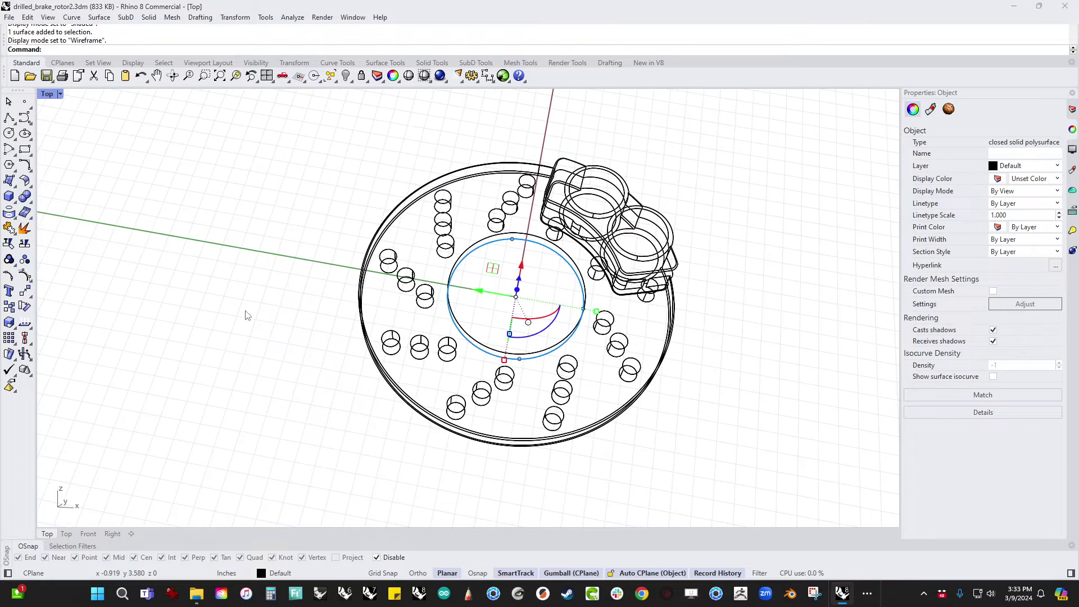
{"action": "double_click", "coordinate": [46, 94]}
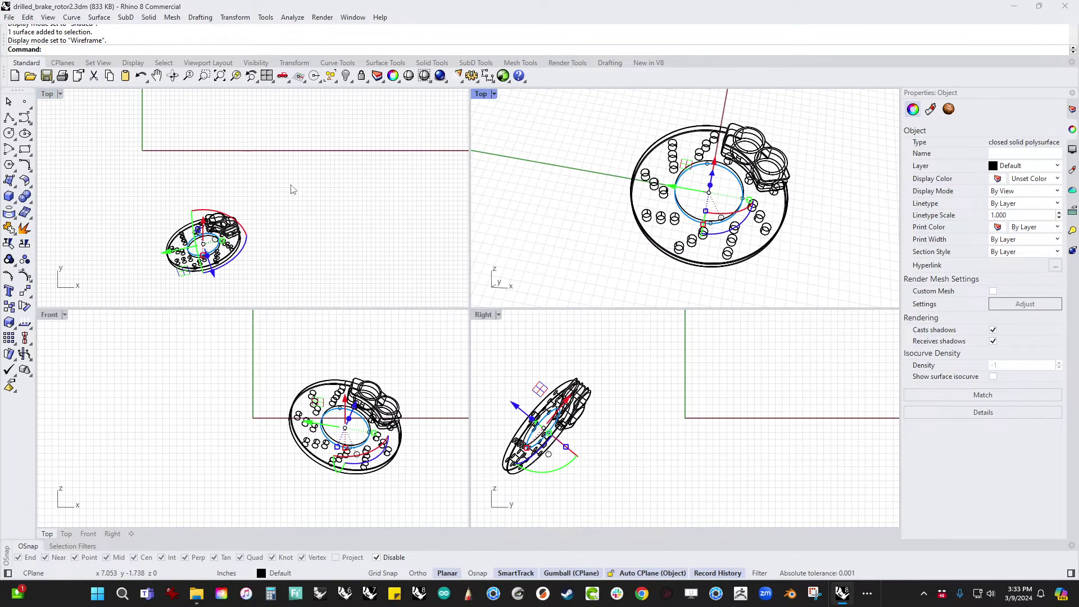
{"action": "right_click_drag", "start_coordinate": [528, 193], "coordinate": [521, 198], "text": "shift"}
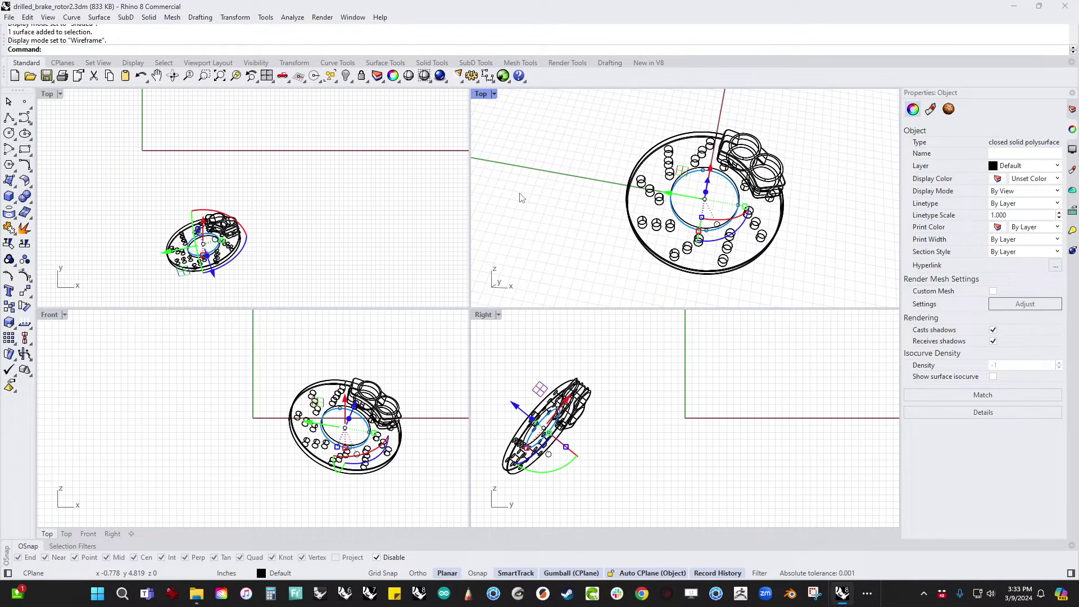
{"action": "right_click_drag", "start_coordinate": [520, 197], "coordinate": [559, 185], "text": "shift"}
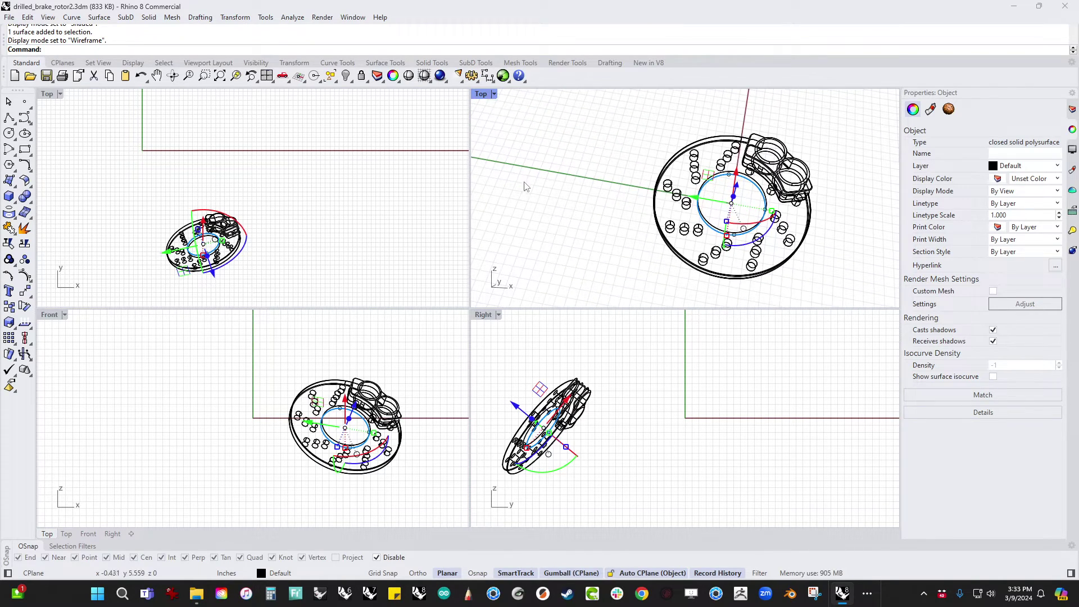
Try to run RemapCPlane with only the rotor's inner hole surface selected.
{"action": "type", "text": "RemapCPlane"}
{"action": "key", "text": "Return"}
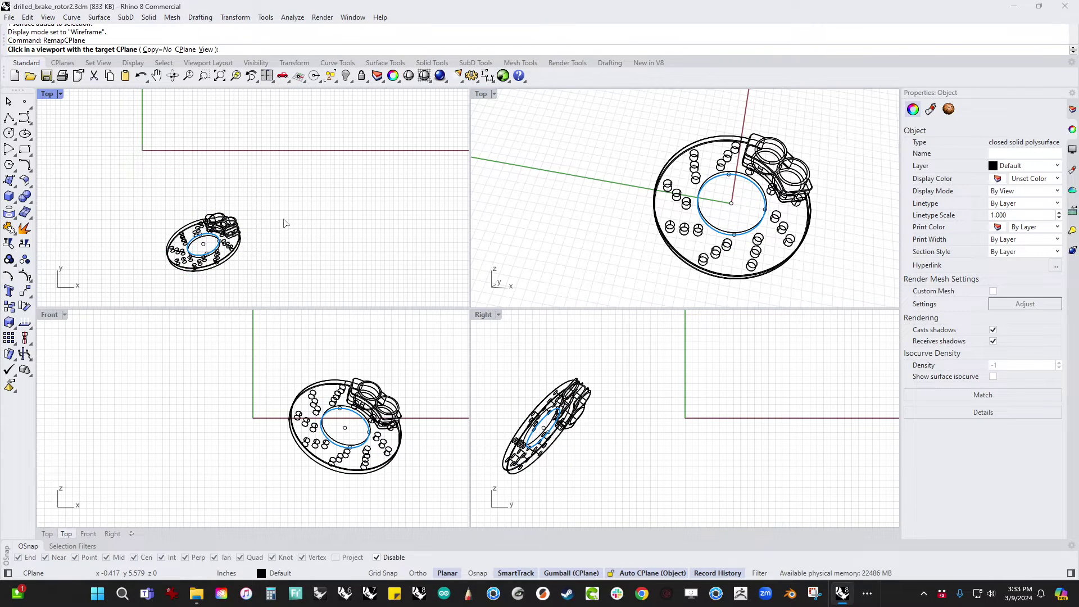
{"action": "left_click", "coordinate": [494, 224]}
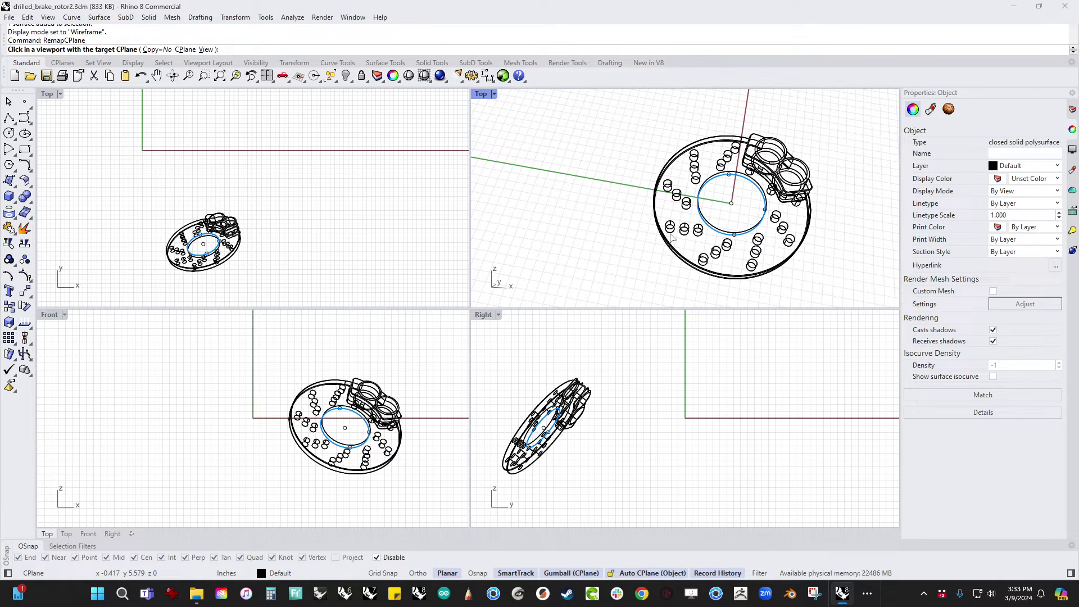
{"action": "left_click", "coordinate": [588, 254]}
{"action": "right_click_drag", "start_coordinate": [581, 251], "coordinate": [535, 233], "text": "shift"}
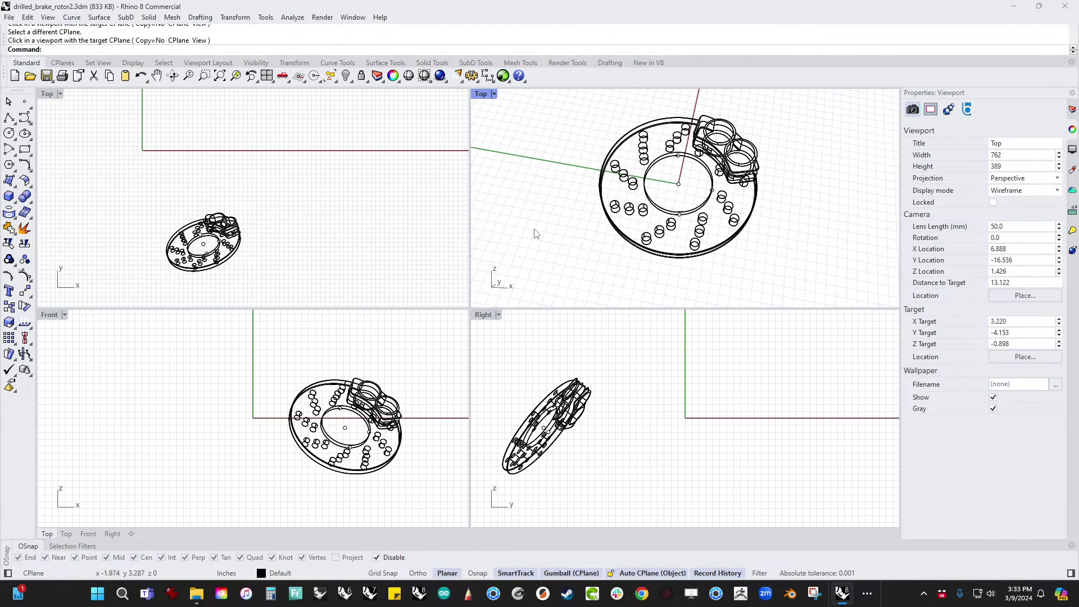
Remap the whole rotor with RemapCPlane from the auto-aligned construction plane to the parallel Top viewport's plane.
{"action": "right_click", "coordinate": [535, 232]}
{"action": "left_click", "coordinate": [659, 234]}
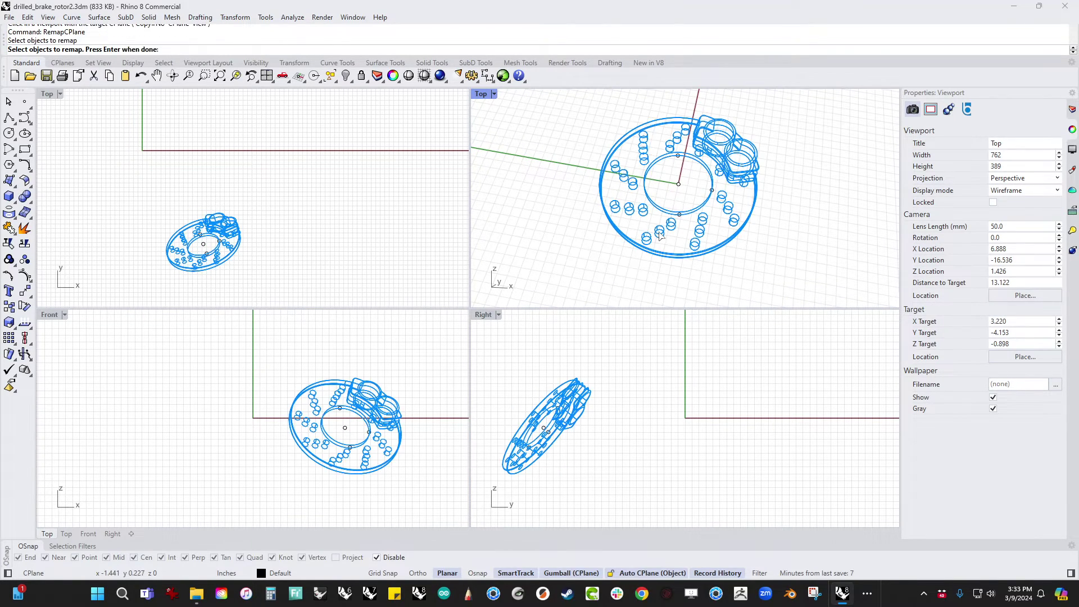
{"action": "right_click", "coordinate": [536, 231]}
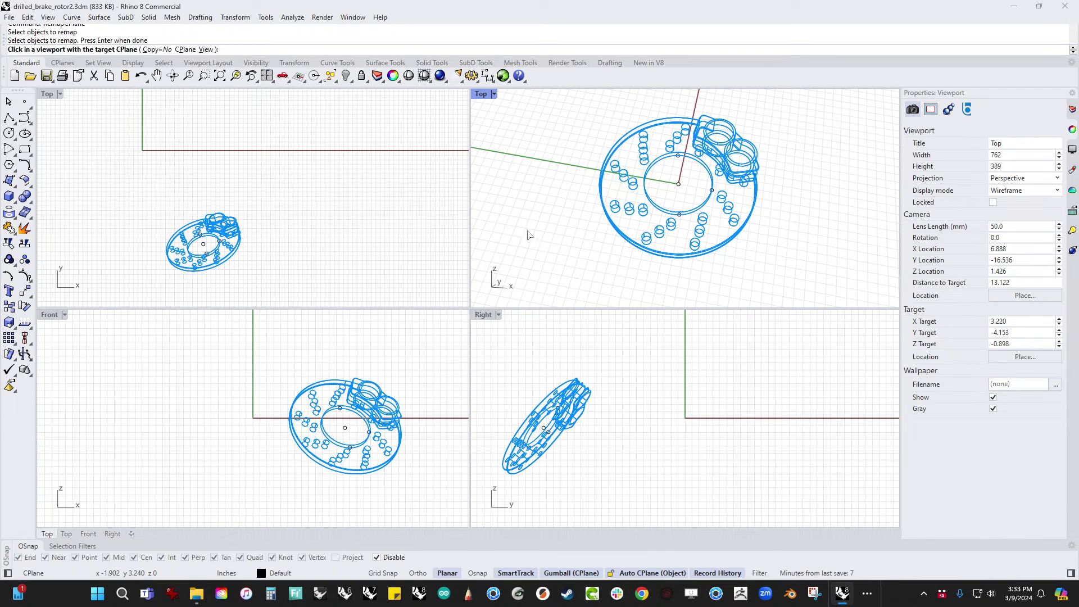
{"action": "left_click", "coordinate": [287, 222]}
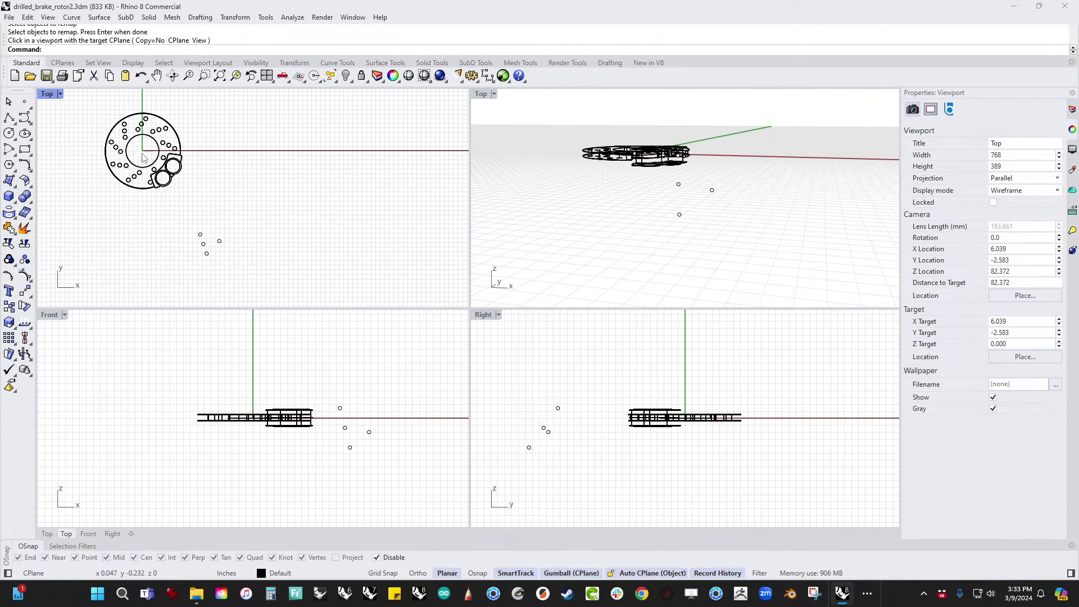
{"action": "right_click_drag", "start_coordinate": [293, 201], "coordinate": [305, 233]}
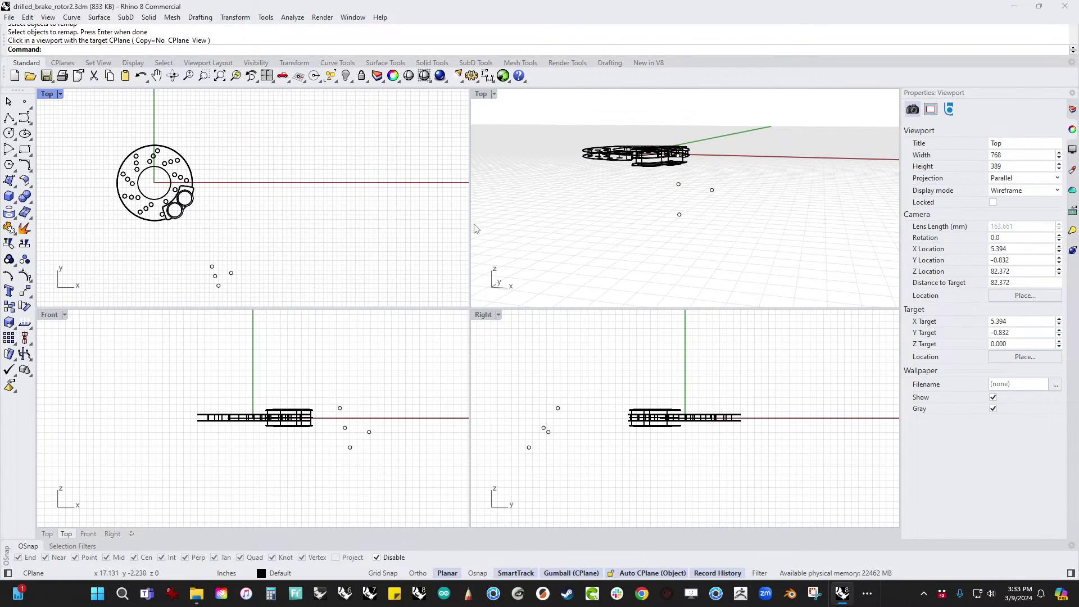
Turn off Auto CPlane alignment and view the remapped rotor from above in the perspective viewport.
{"action": "left_click", "coordinate": [654, 578]}
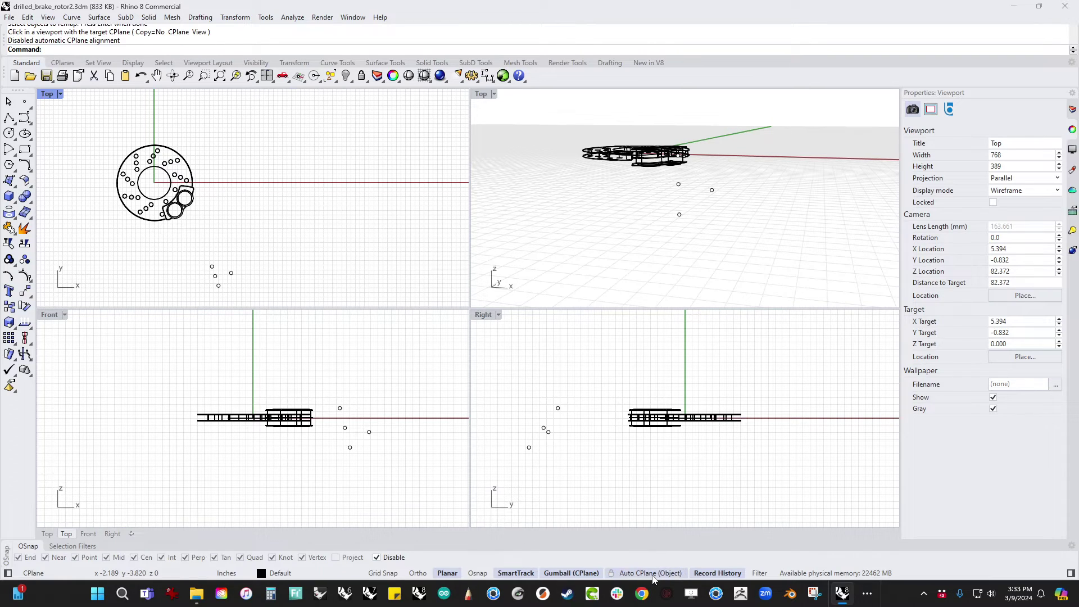
{"action": "right_click", "coordinate": [638, 575]}
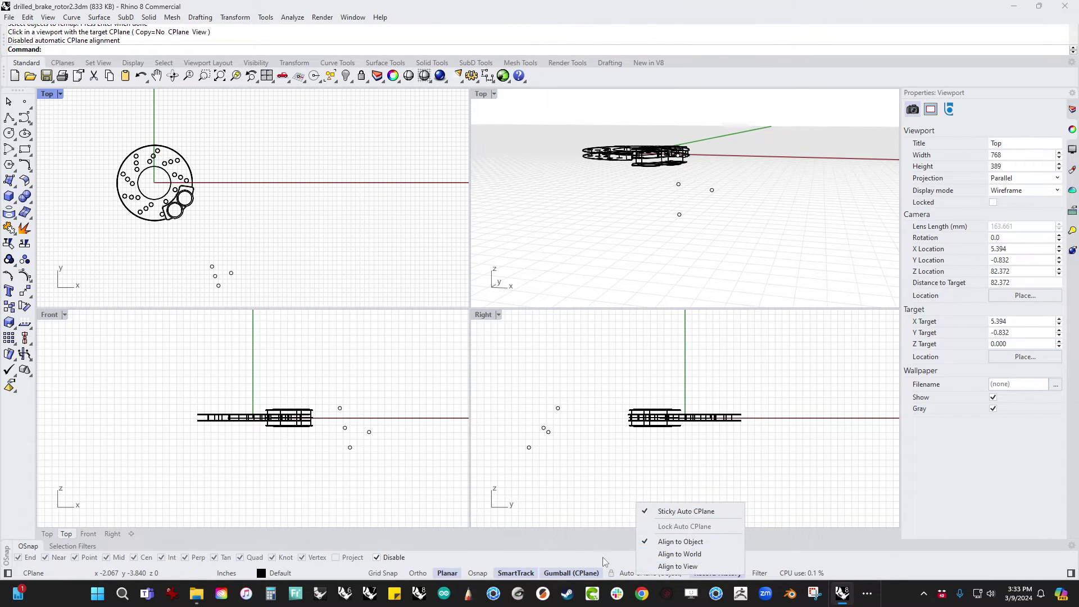
{"action": "left_click", "coordinate": [638, 450]}
{"action": "right_click_drag", "start_coordinate": [585, 261], "coordinate": [585, 121]}
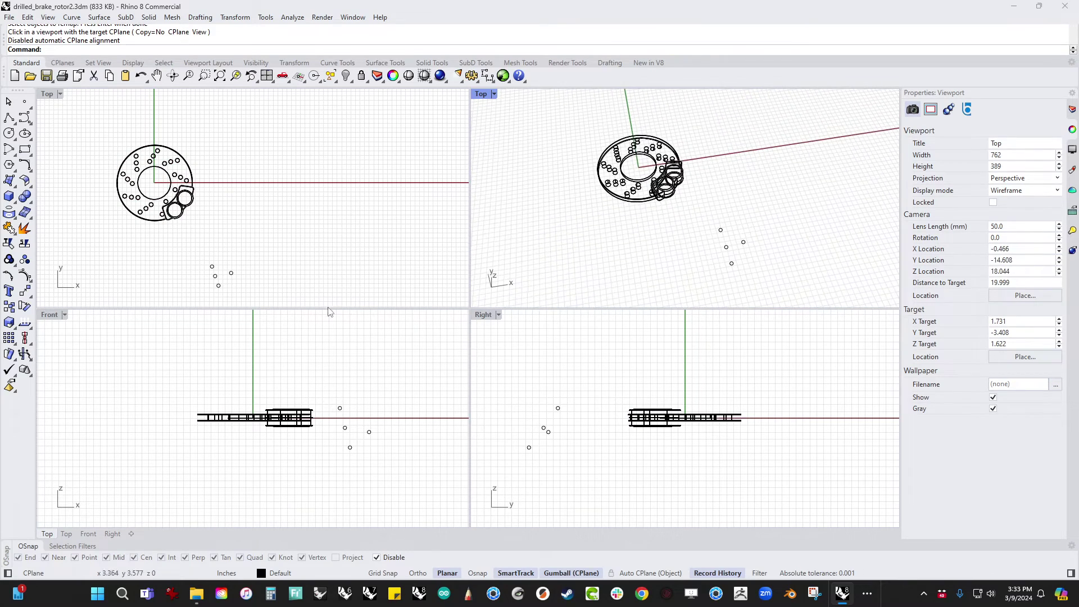
Maximize the parallel Top viewport, select the rotor and move it slightly so its gumball centre sits on the world origin.
{"action": "double_click", "coordinate": [50, 97]}
{"action": "scroll", "coordinate": [460, 247], "scroll_direction": "down", "scroll_amount": 4}
{"action": "right_click_drag", "start_coordinate": [468, 255], "coordinate": [499, 214]}
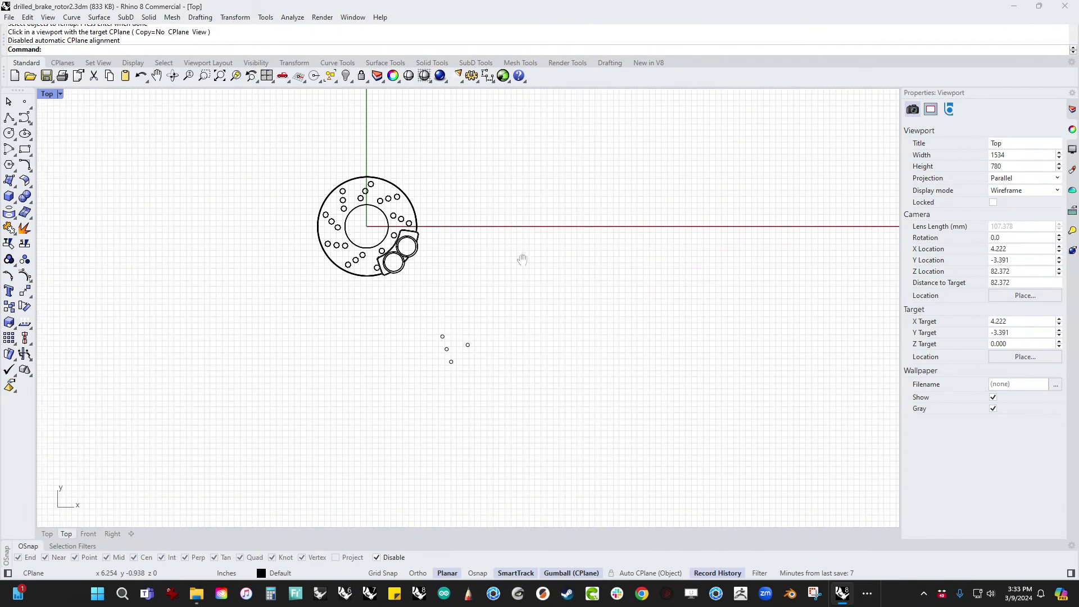
{"action": "right_click_drag", "start_coordinate": [519, 260], "coordinate": [502, 297]}
{"action": "scroll", "coordinate": [426, 260], "scroll_direction": "up", "scroll_amount": 2}
{"action": "left_click_drag", "start_coordinate": [436, 217], "coordinate": [340, 260]}
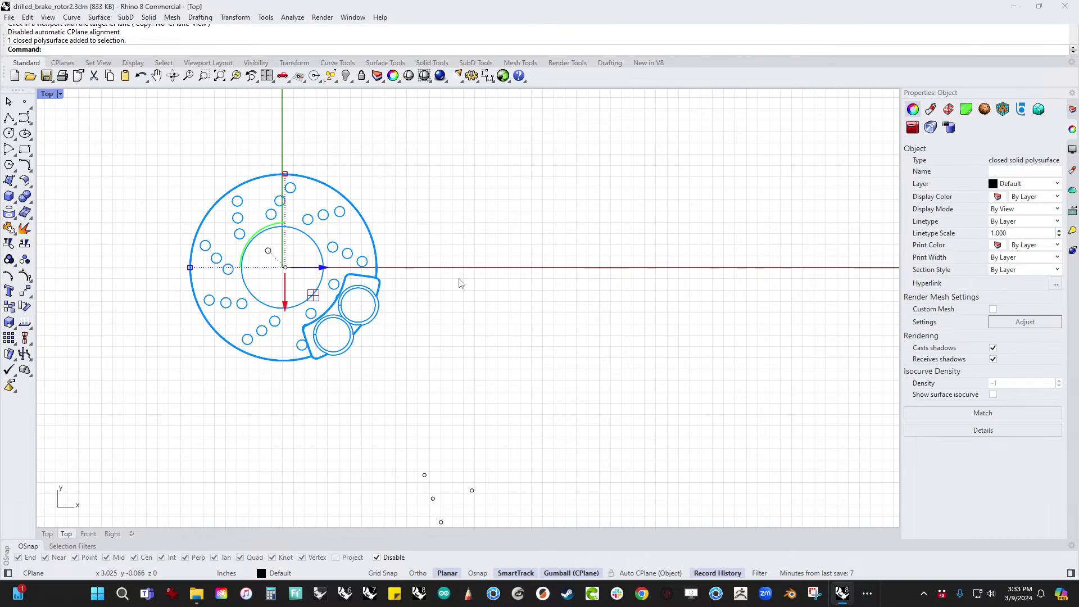
{"action": "scroll", "coordinate": [281, 251], "scroll_direction": "up", "scroll_amount": 3}
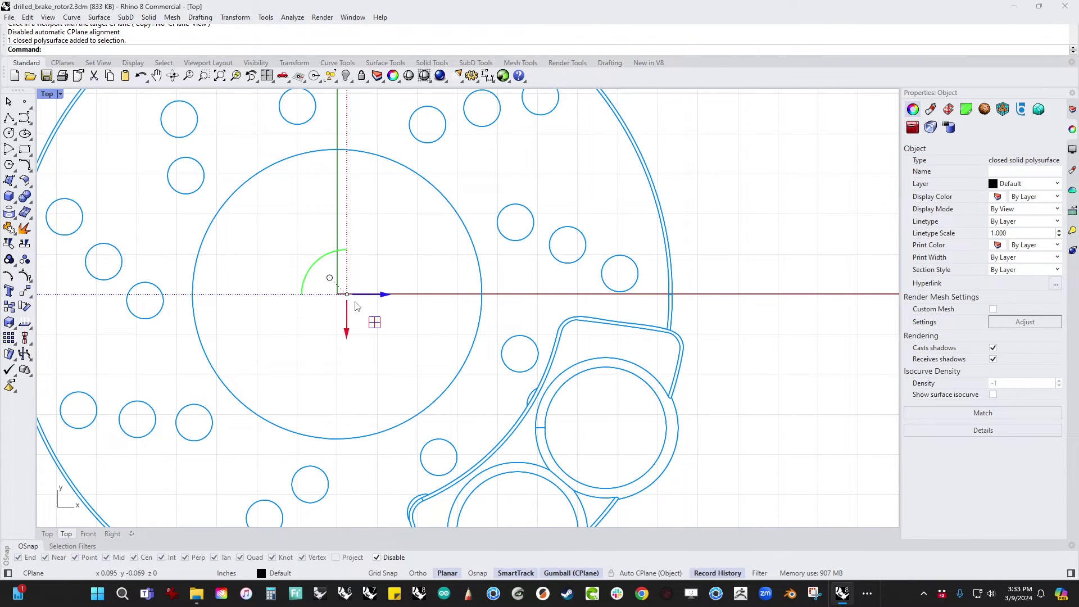
{"action": "left_click_drag", "start_coordinate": [351, 325], "coordinate": [337, 294]}
{"action": "scroll", "coordinate": [394, 349], "scroll_direction": "down", "scroll_amount": 5}
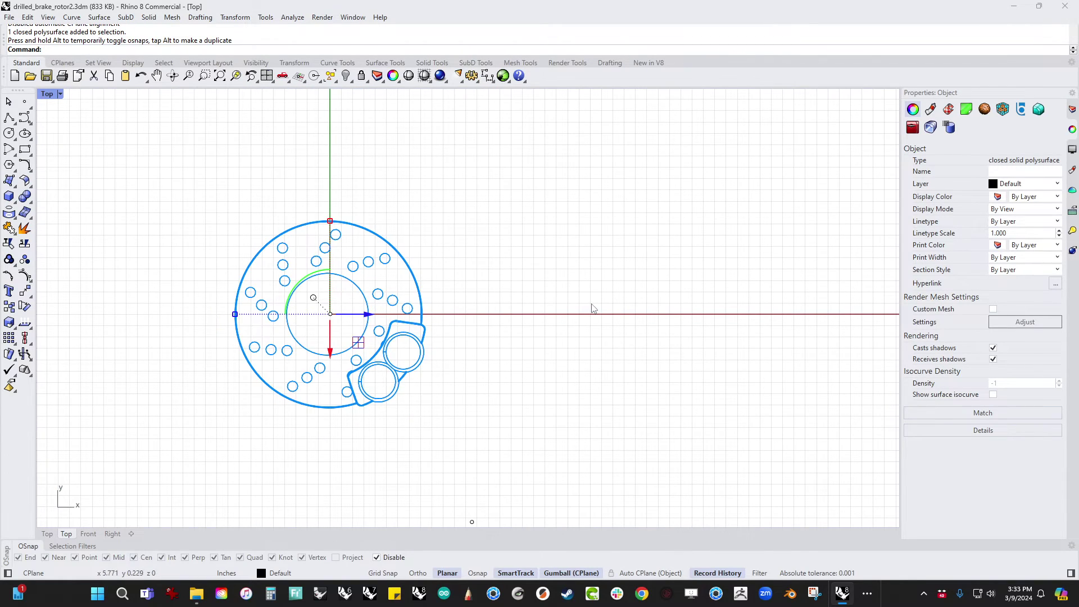
Rotate the rotor in the Top viewport until the two-piston caliper is centred on the positive Y axis, and deselect it.
{"action": "left_click", "coordinate": [591, 308]}
{"action": "left_click", "coordinate": [342, 284]}
{"action": "left_click_drag", "start_coordinate": [318, 275], "coordinate": [295, 343]}
{"action": "left_click", "coordinate": [515, 347]}
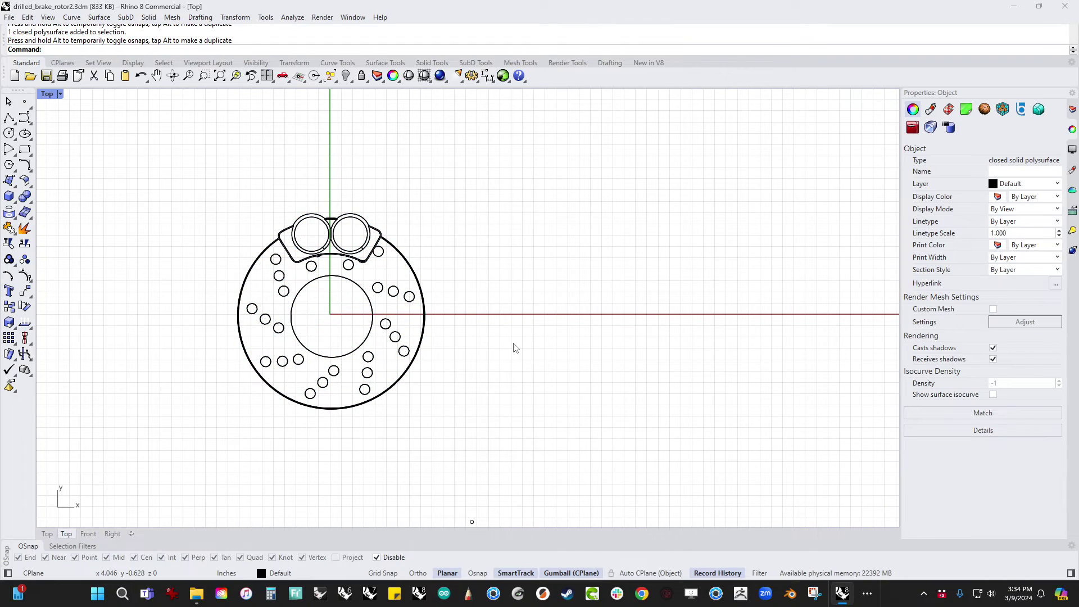
Restore the four-viewport layout and examine the reoriented rotor and caliper against the grid in the perspective viewport.
{"action": "double_click", "coordinate": [47, 94]}
{"action": "right_click_drag", "start_coordinate": [581, 253], "coordinate": [625, 221]}
{"action": "scroll", "coordinate": [611, 210], "scroll_direction": "up", "scroll_amount": 2}
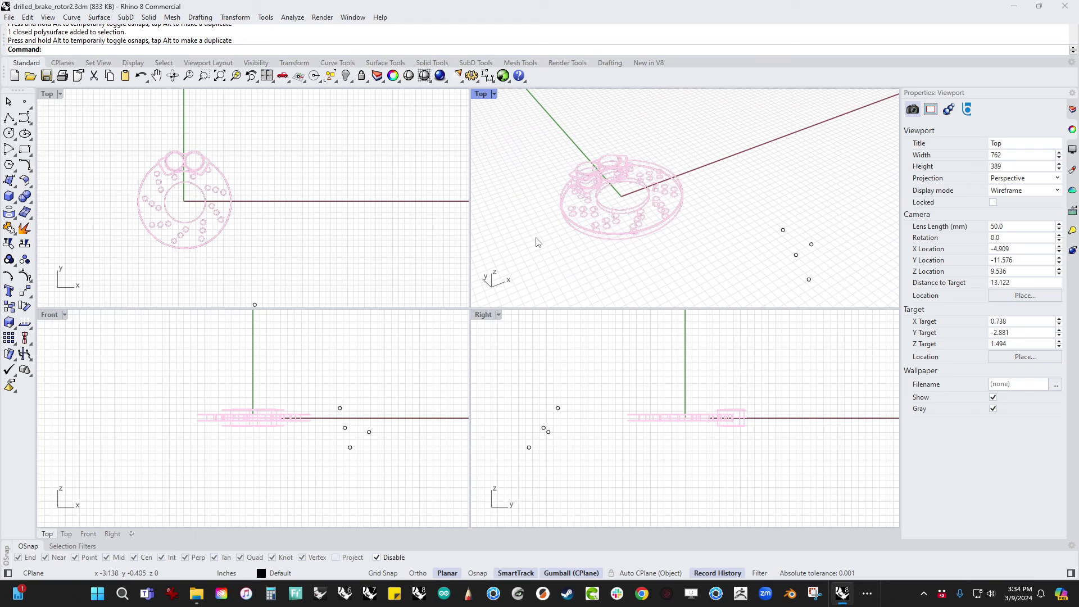
{"action": "left_click", "coordinate": [531, 231]}
{"action": "scroll", "coordinate": [528, 229], "scroll_direction": "up", "scroll_amount": 2}
{"action": "right_click_drag", "start_coordinate": [519, 224], "coordinate": [546, 236], "text": "shift"}
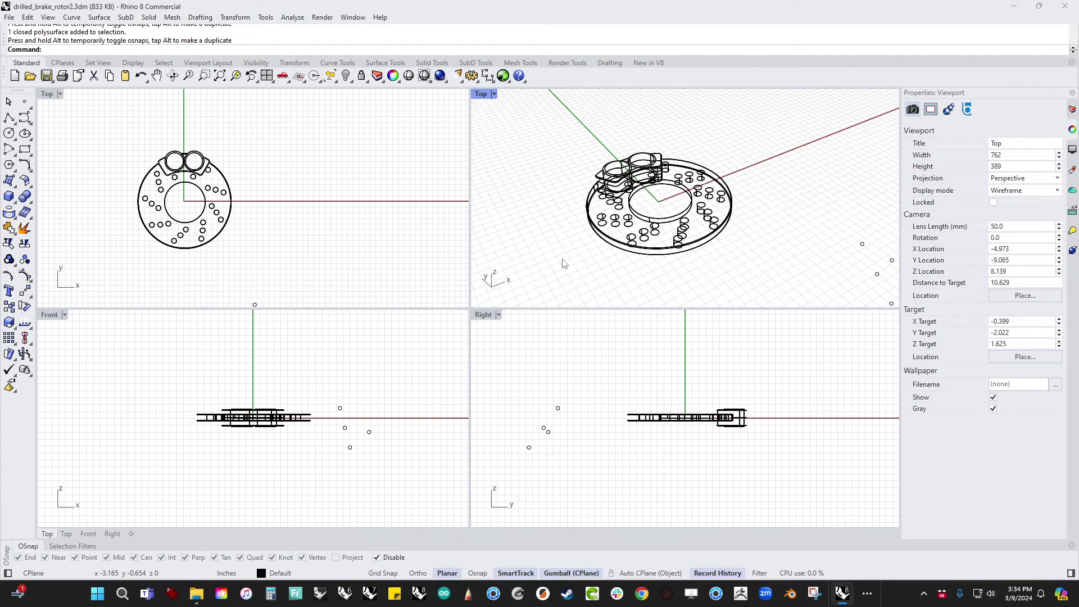
{"action": "left_click", "coordinate": [303, 80]}
{"action": "right_click_drag", "start_coordinate": [581, 262], "coordinate": [594, 252], "text": "shift"}
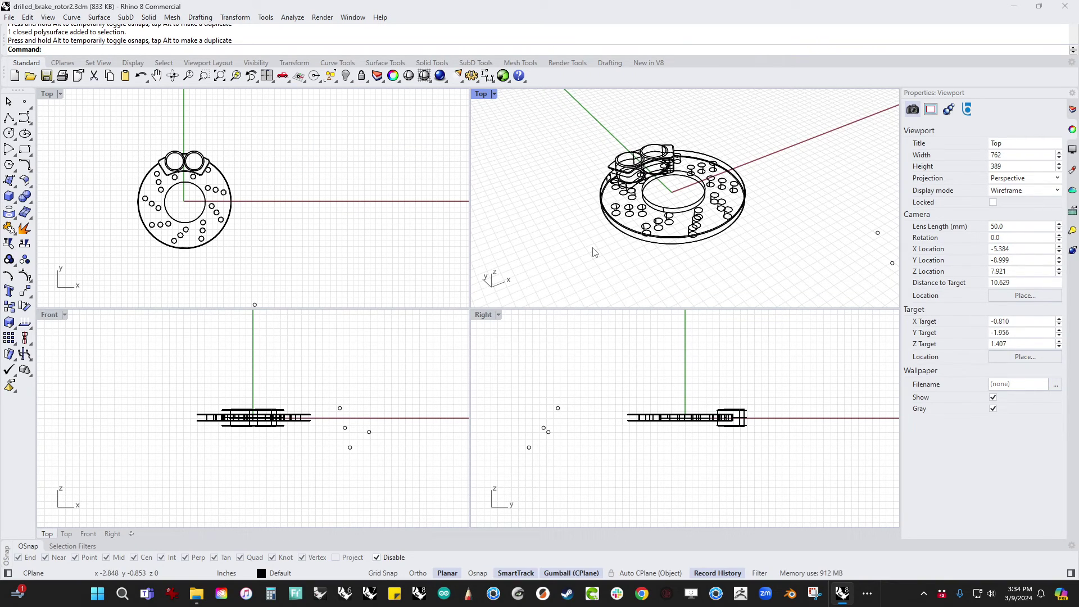